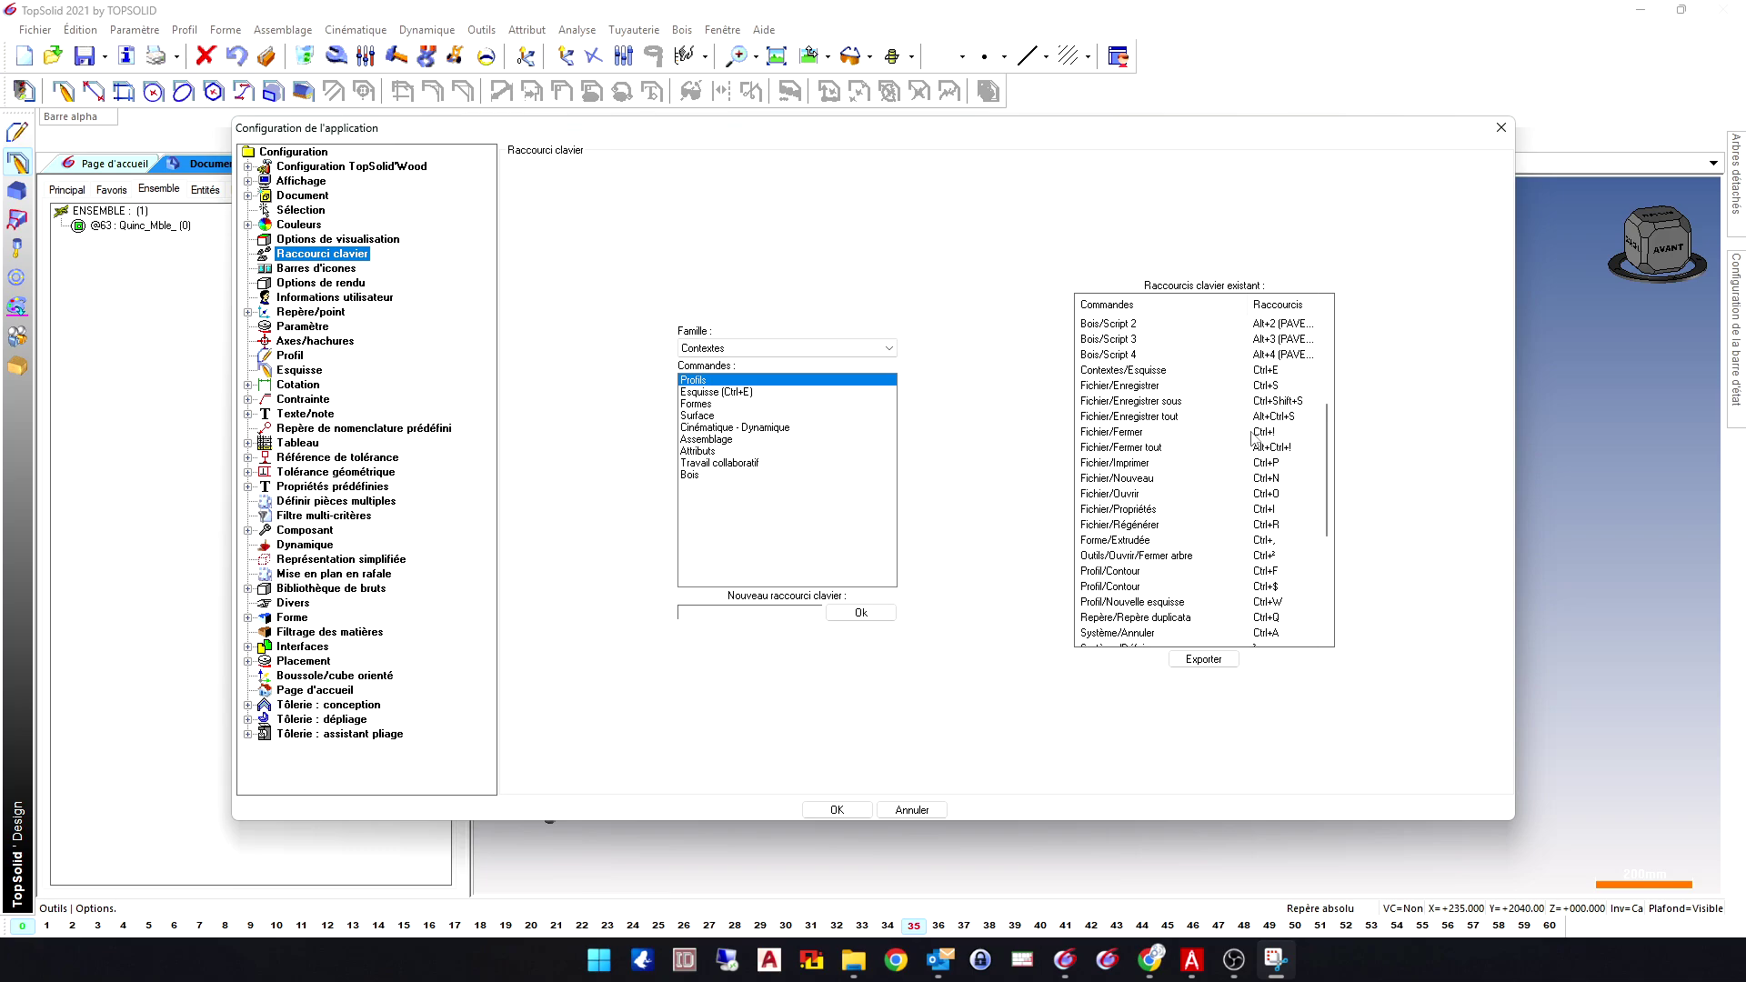
Review the existing keyboard shortcuts, checking those of the Fichier commands Enregistrer, Imprimer, Nouveau, Ouvrir and Régénérer.
scroll(1253, 438, "up", 6)
scroll(1253, 439, "up", 2)
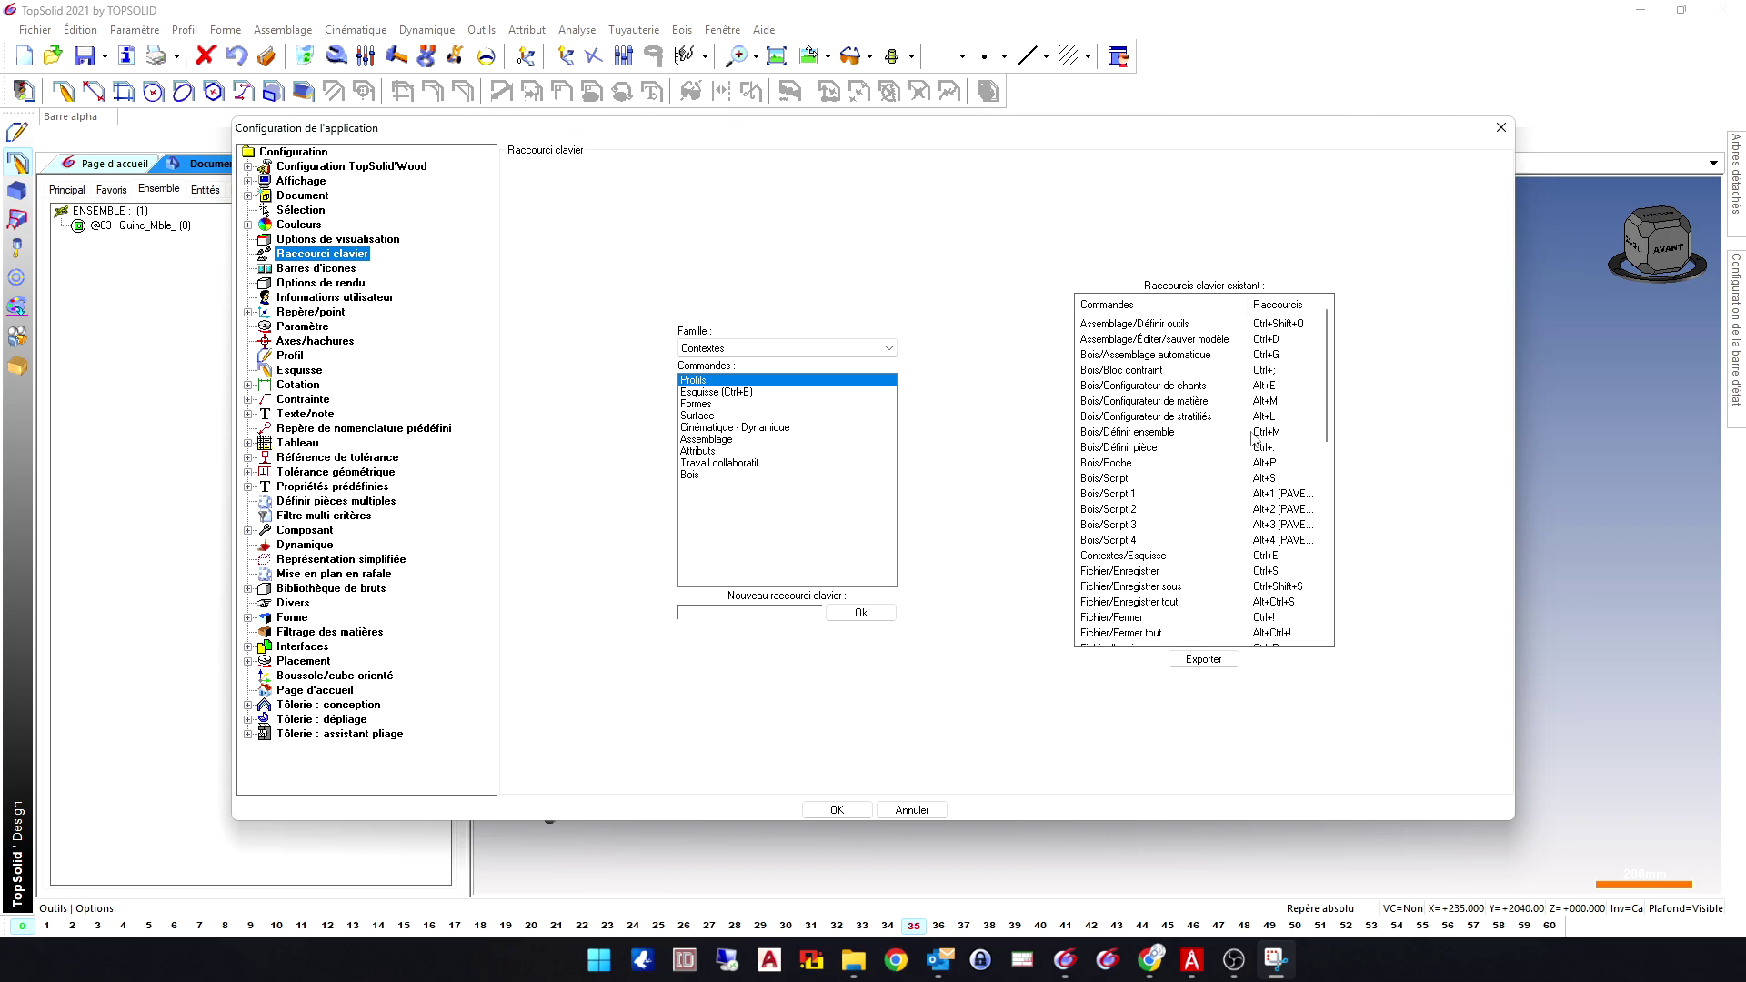
scroll(1253, 438, "down", 1)
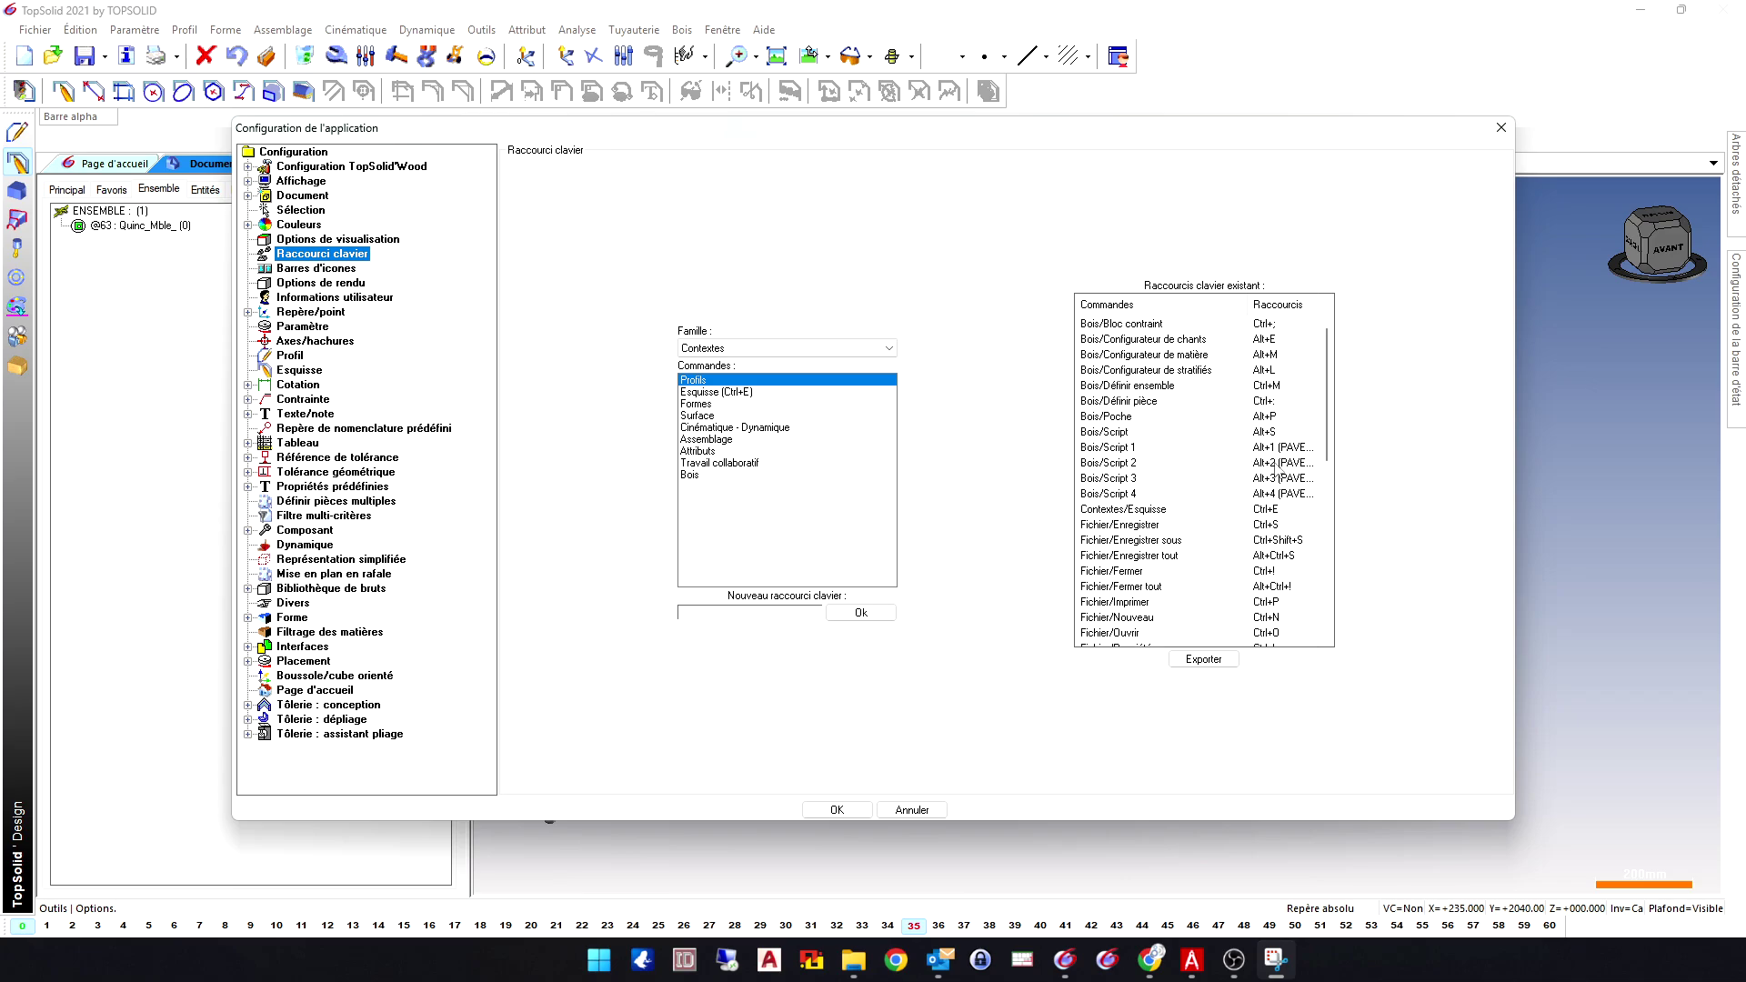
scroll(1213, 474, "up", 1)
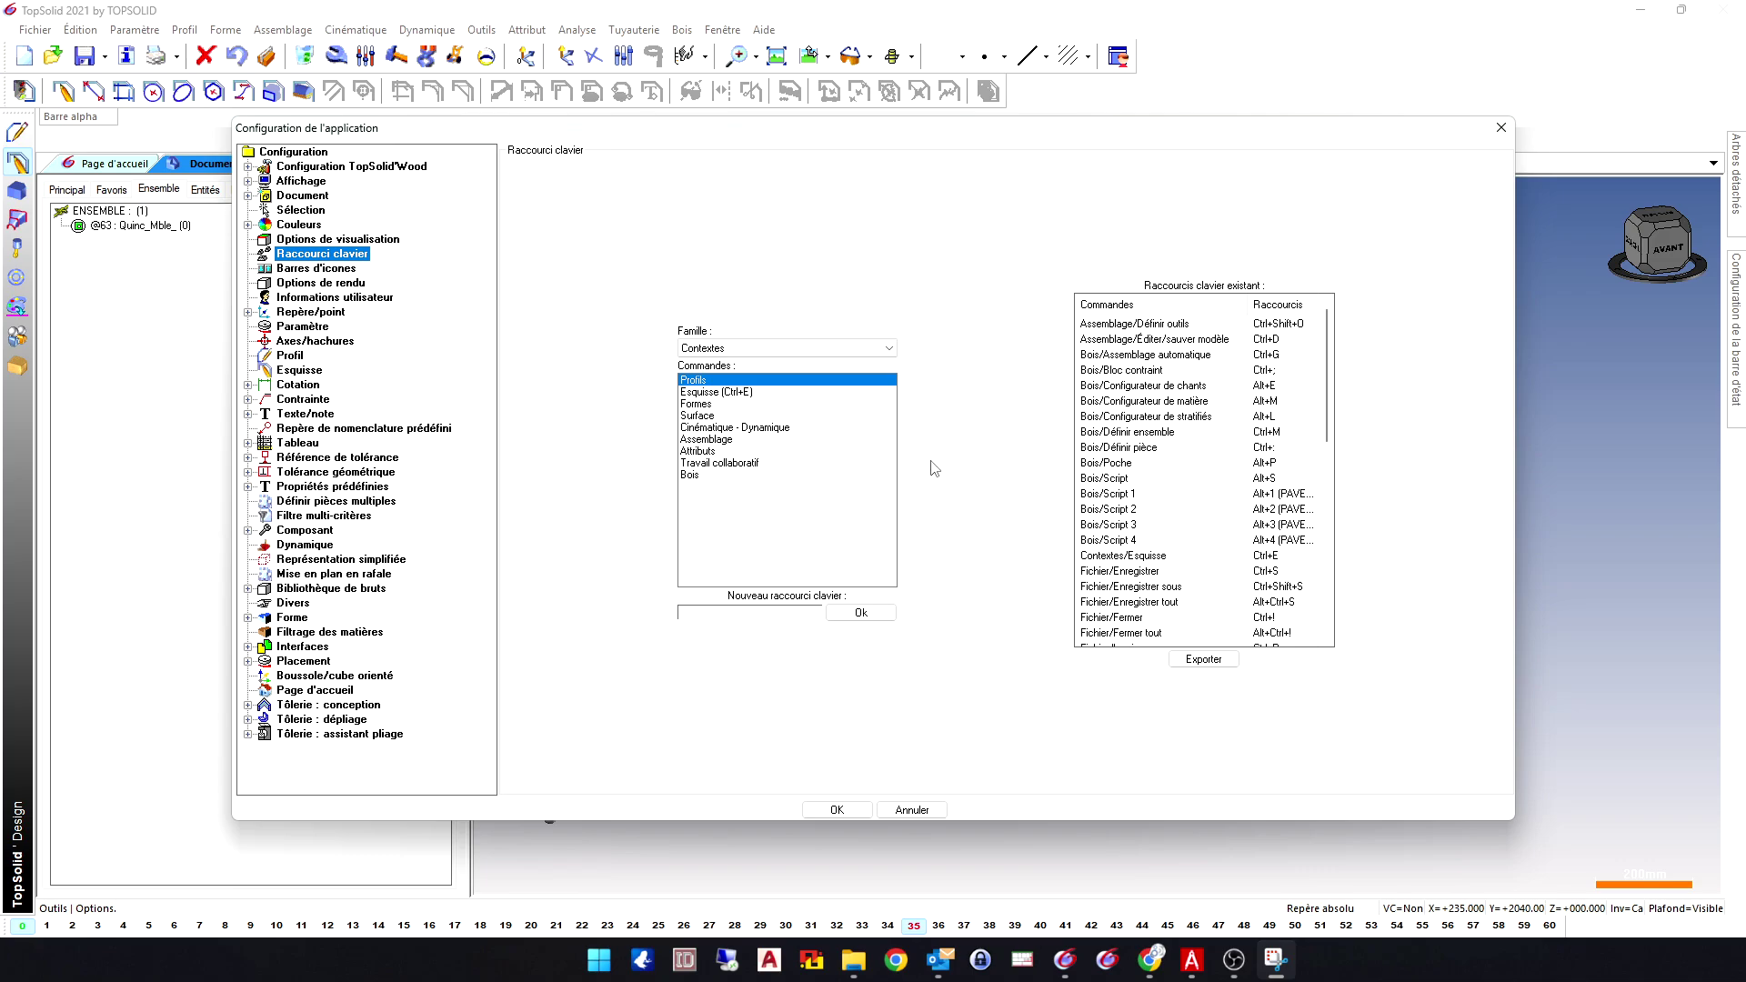
scroll(1142, 543, "down", 2)
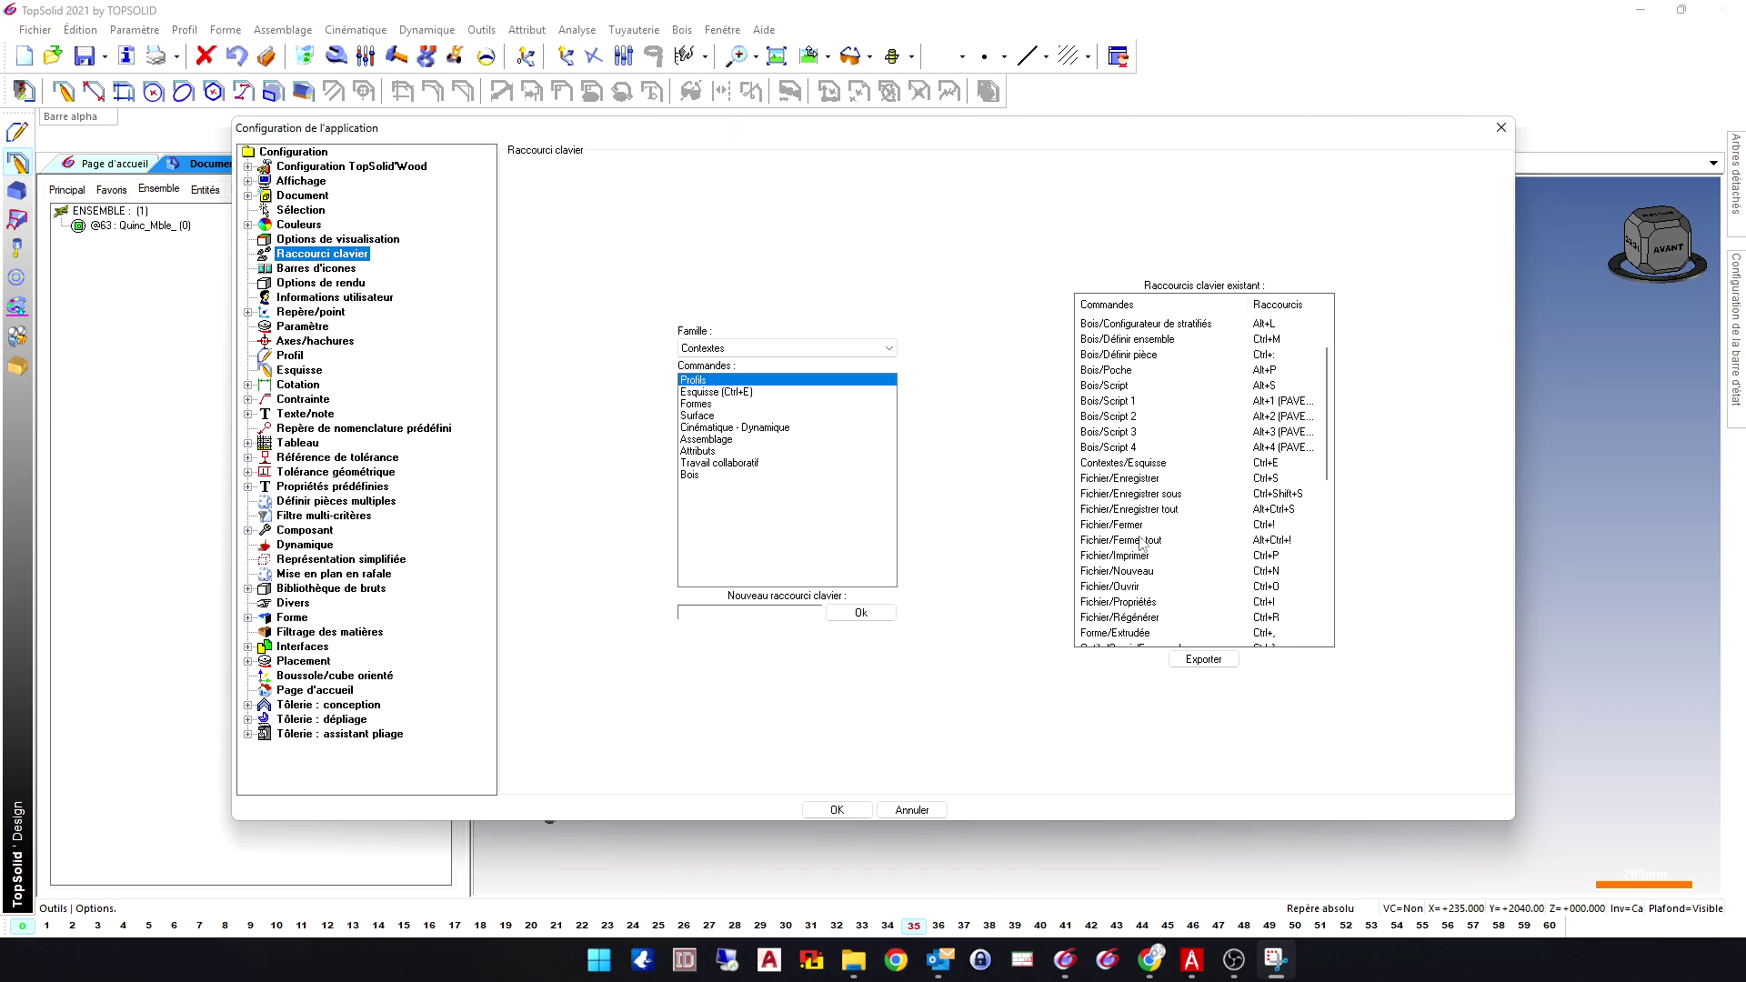
left_click(1128, 481)
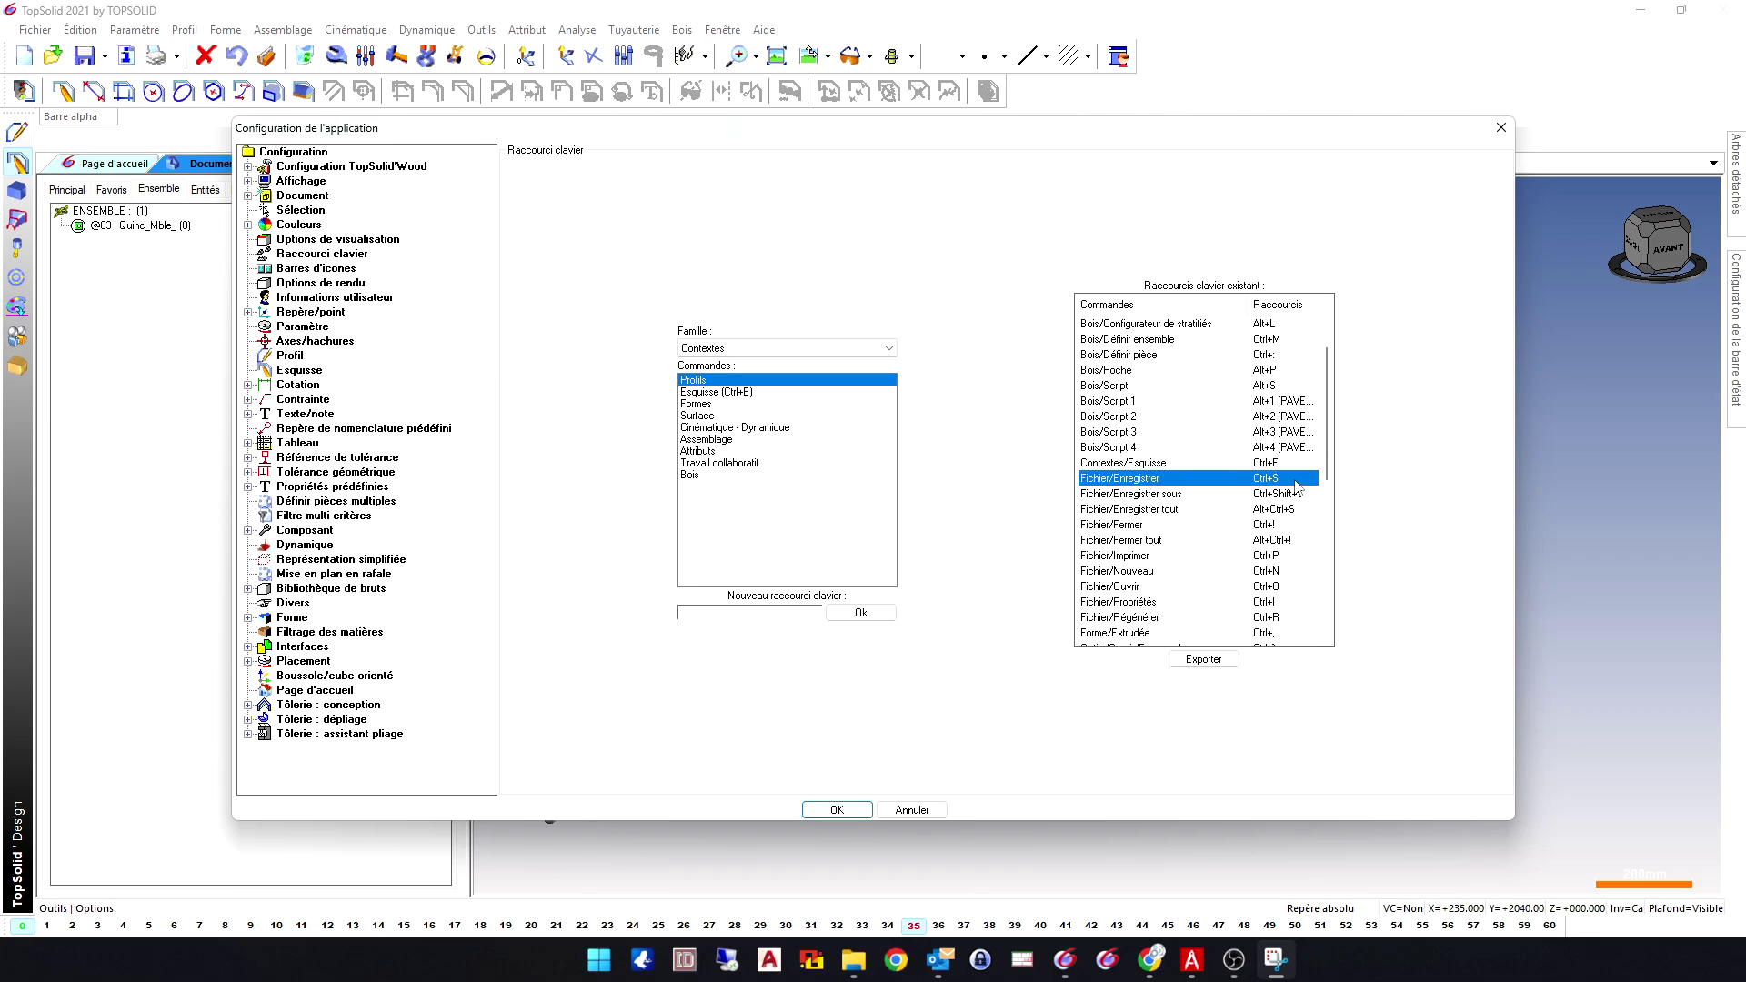
left_click(1121, 558)
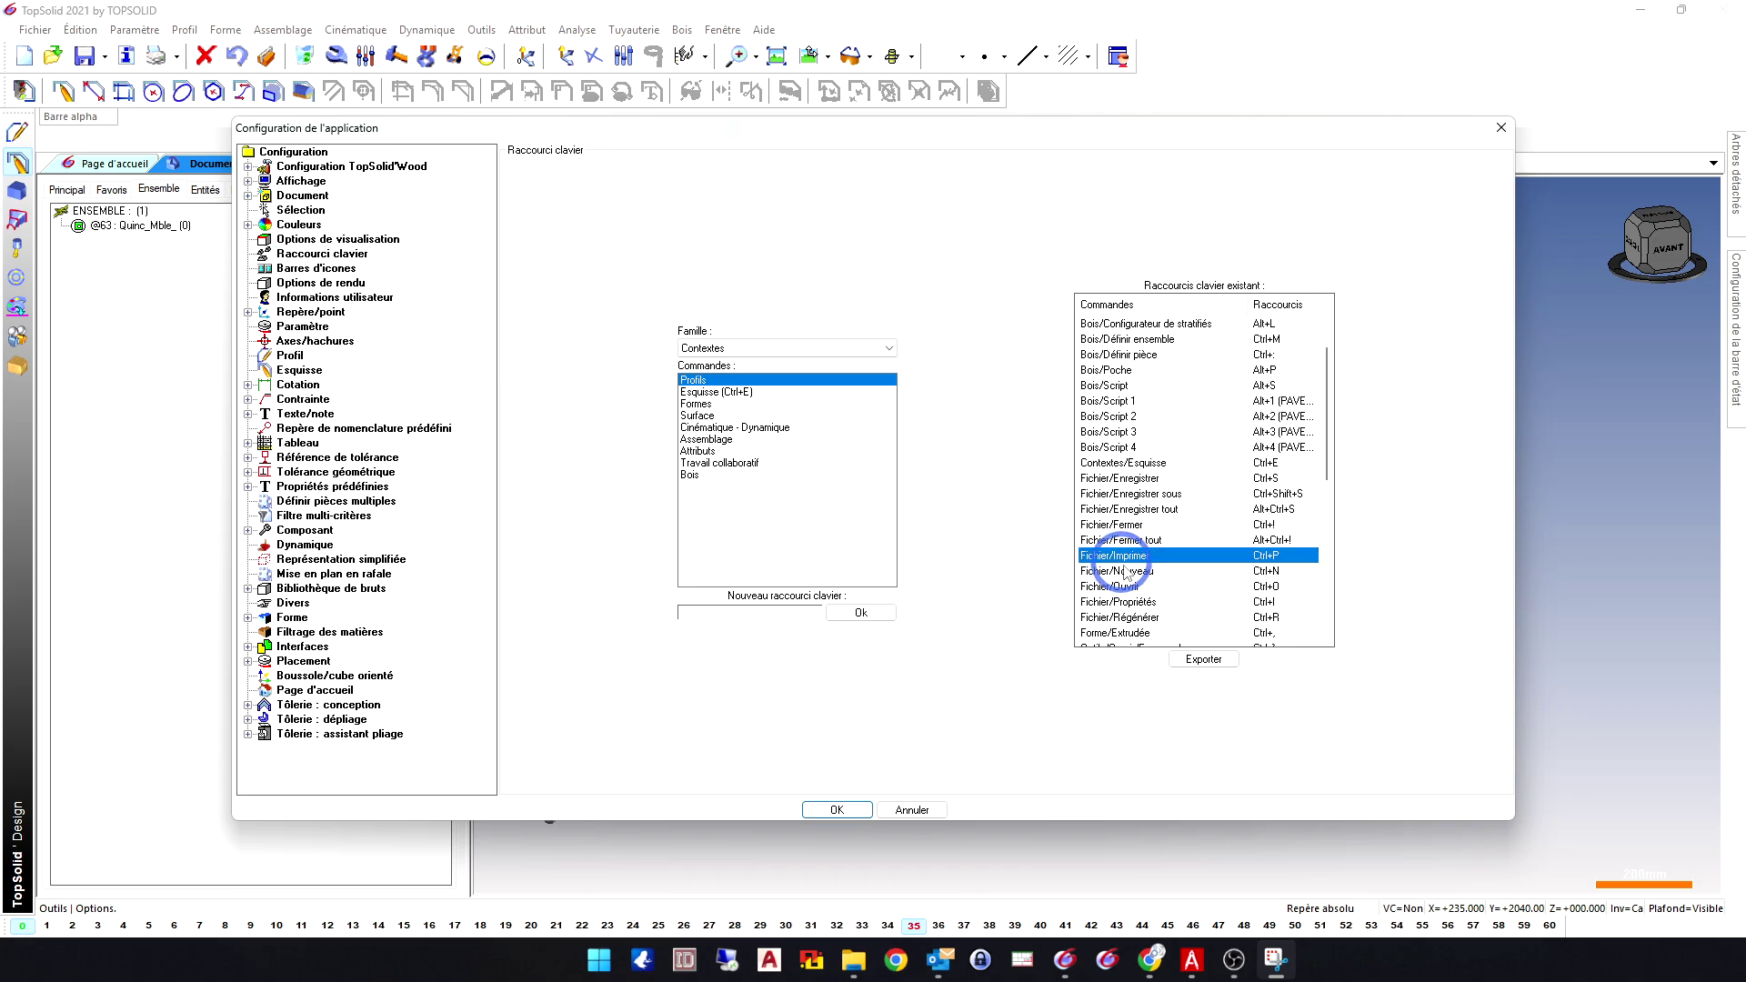
left_click(1150, 575)
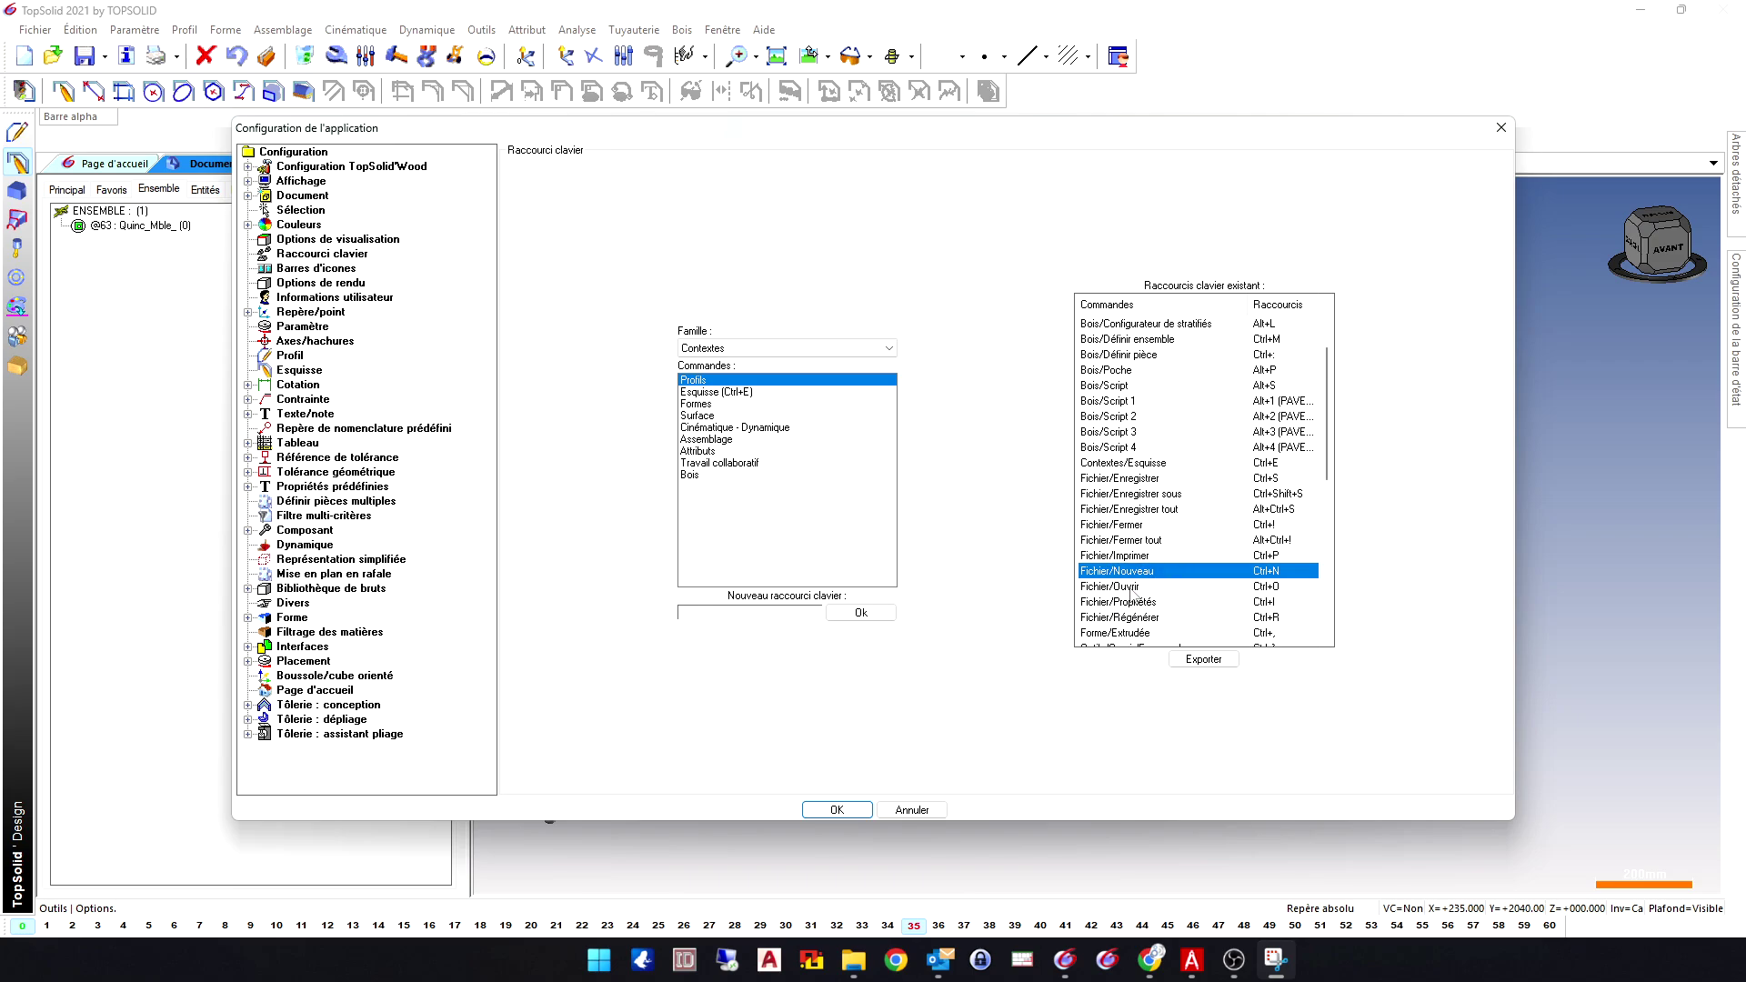
left_click(1132, 589)
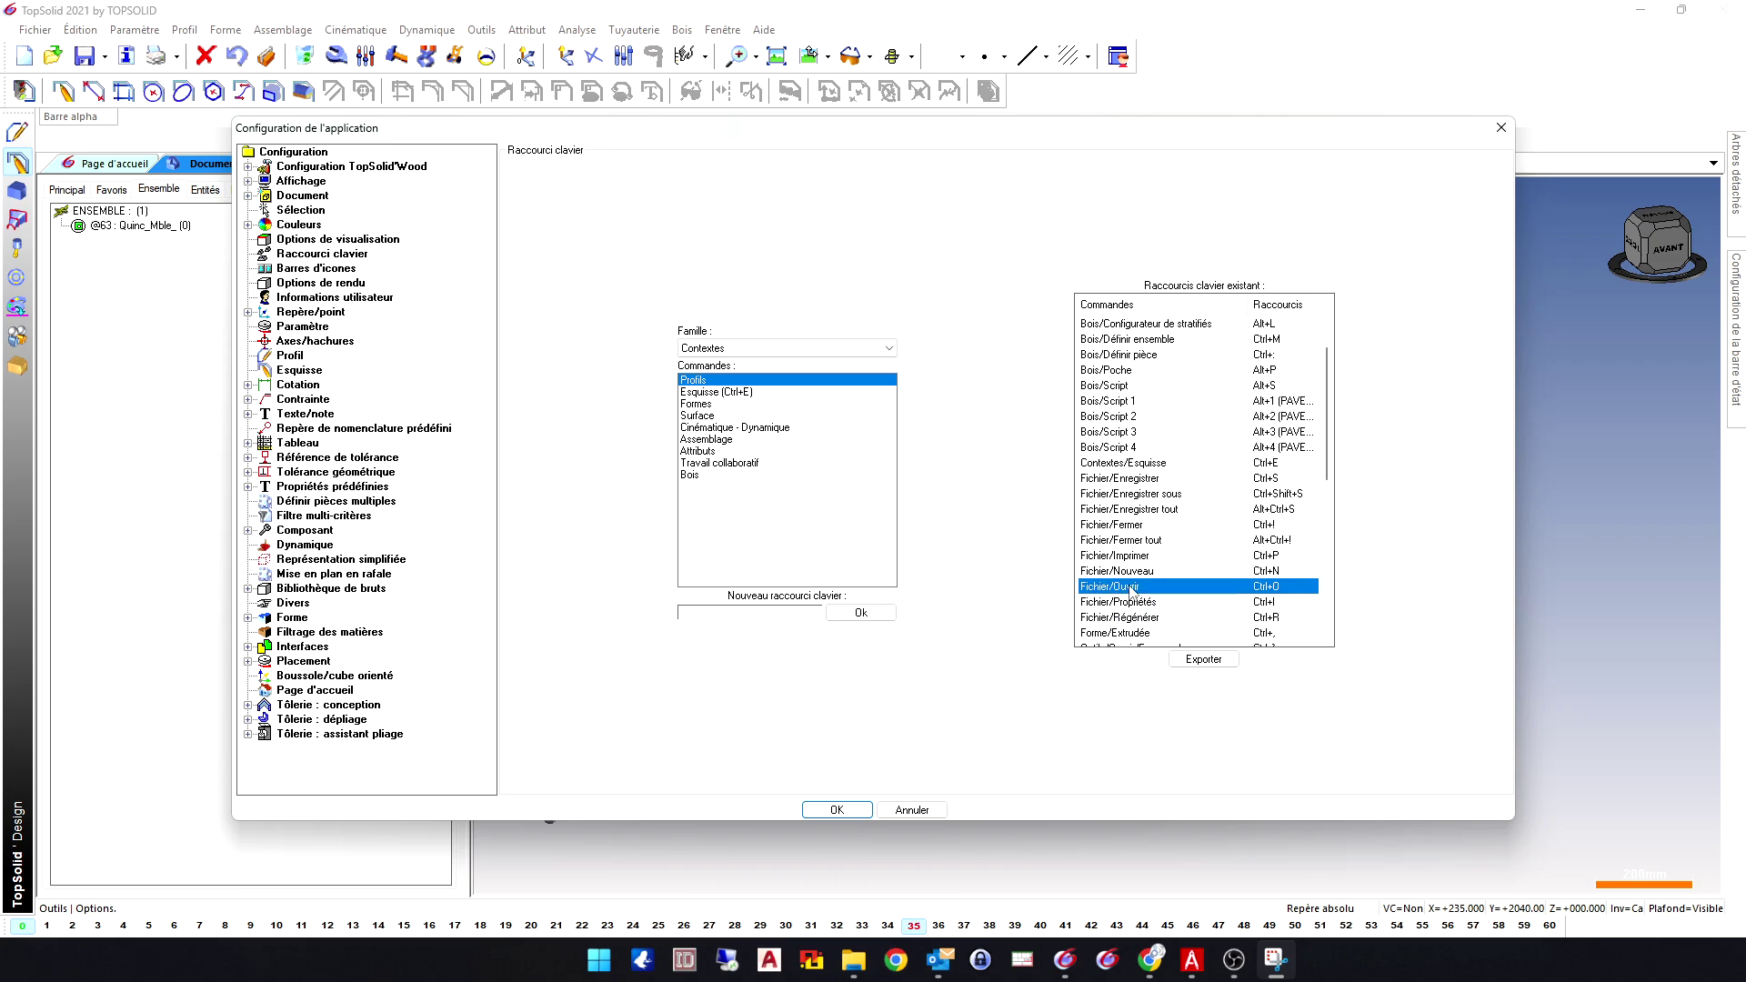
scroll(1137, 583, "down", 1)
left_click(1134, 572)
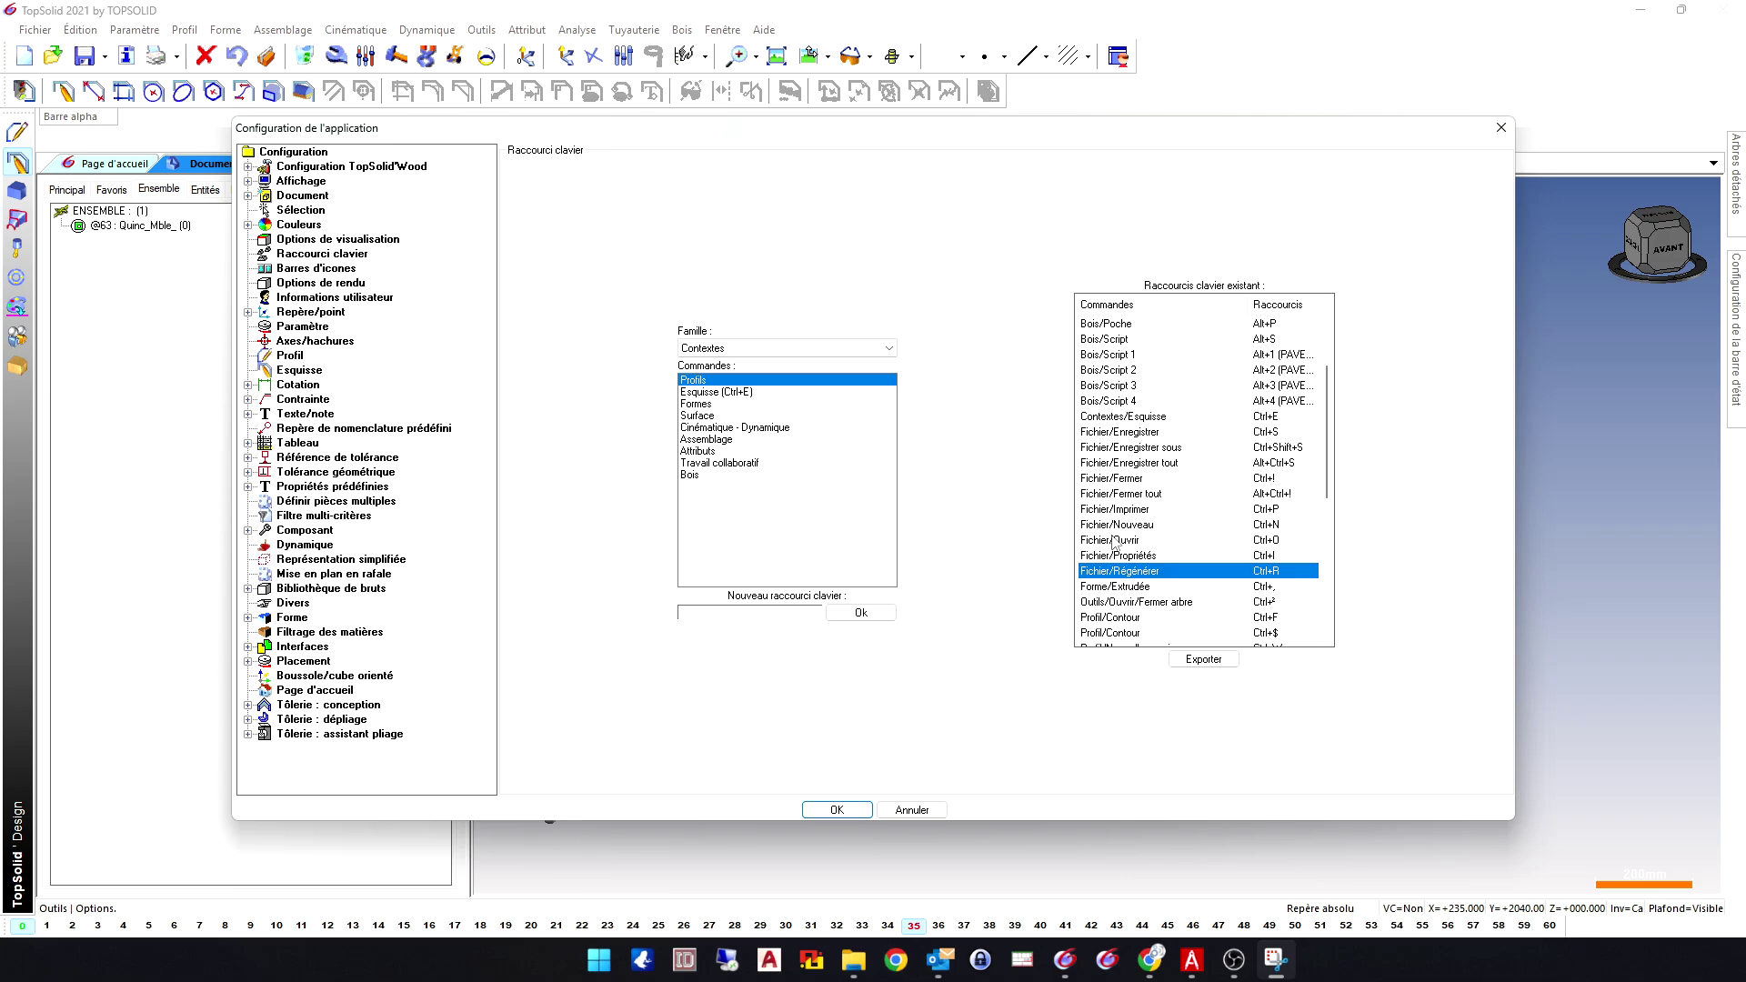
Show the commands of the Fichier family and look through them for one without a shortcut.
left_click(746, 348)
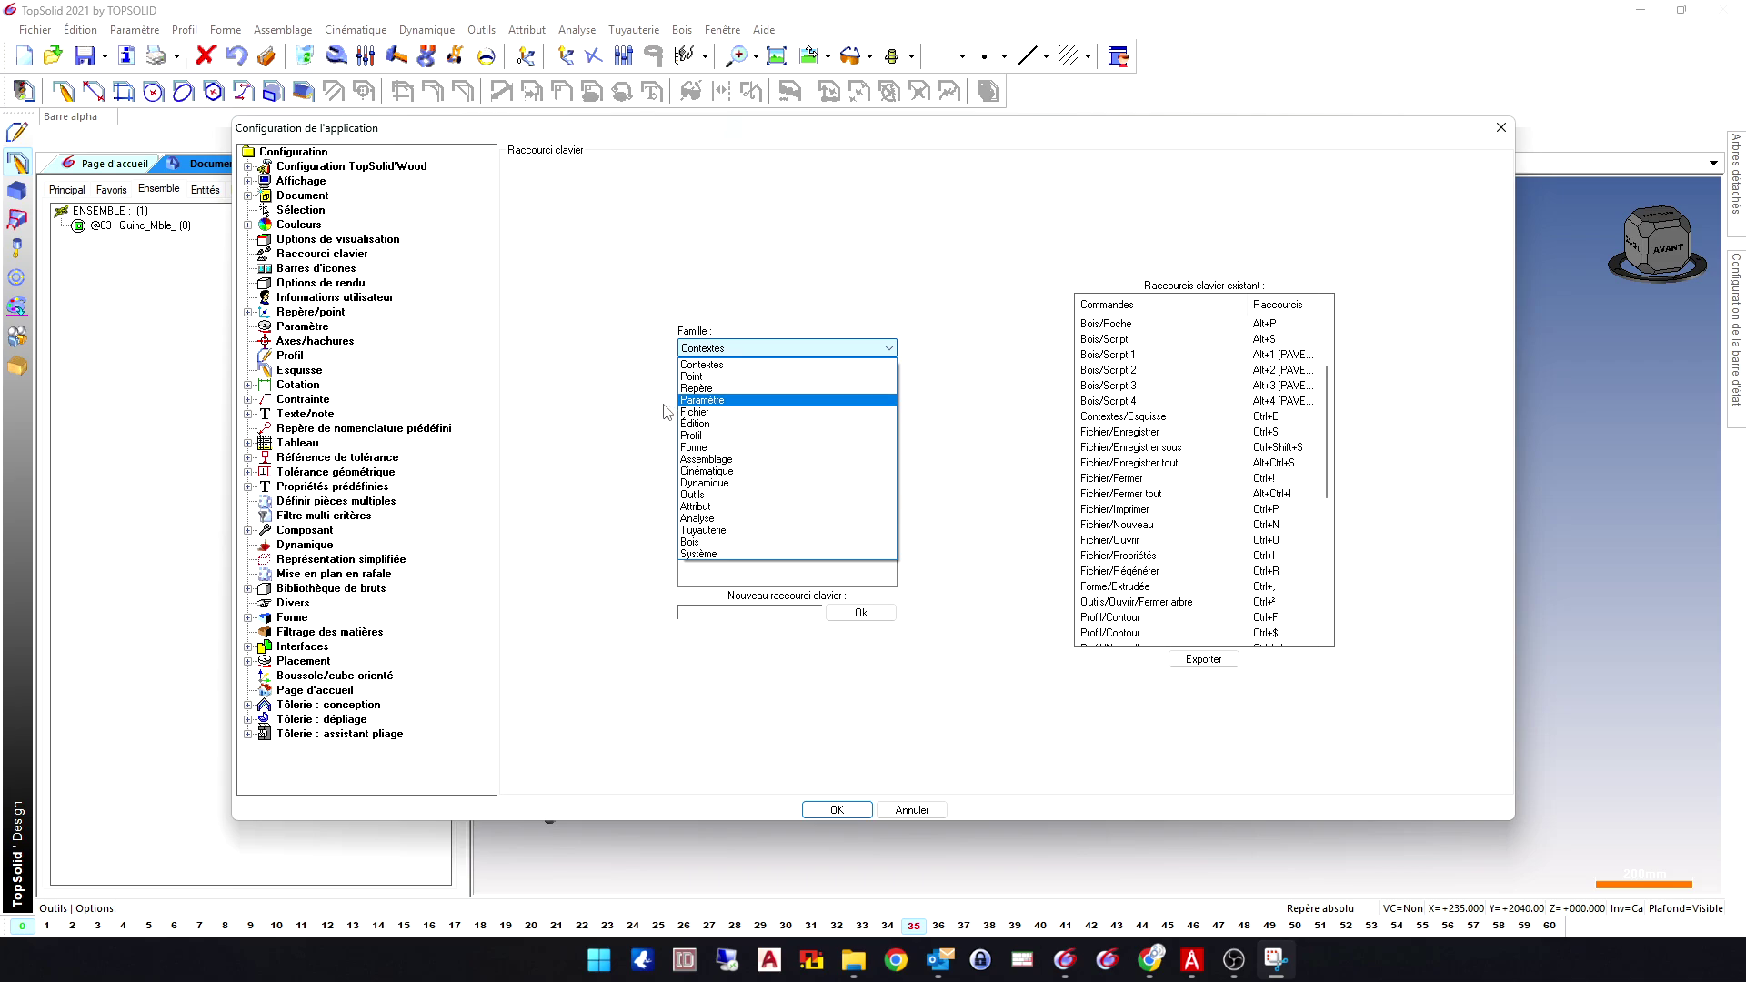
left_click(714, 413)
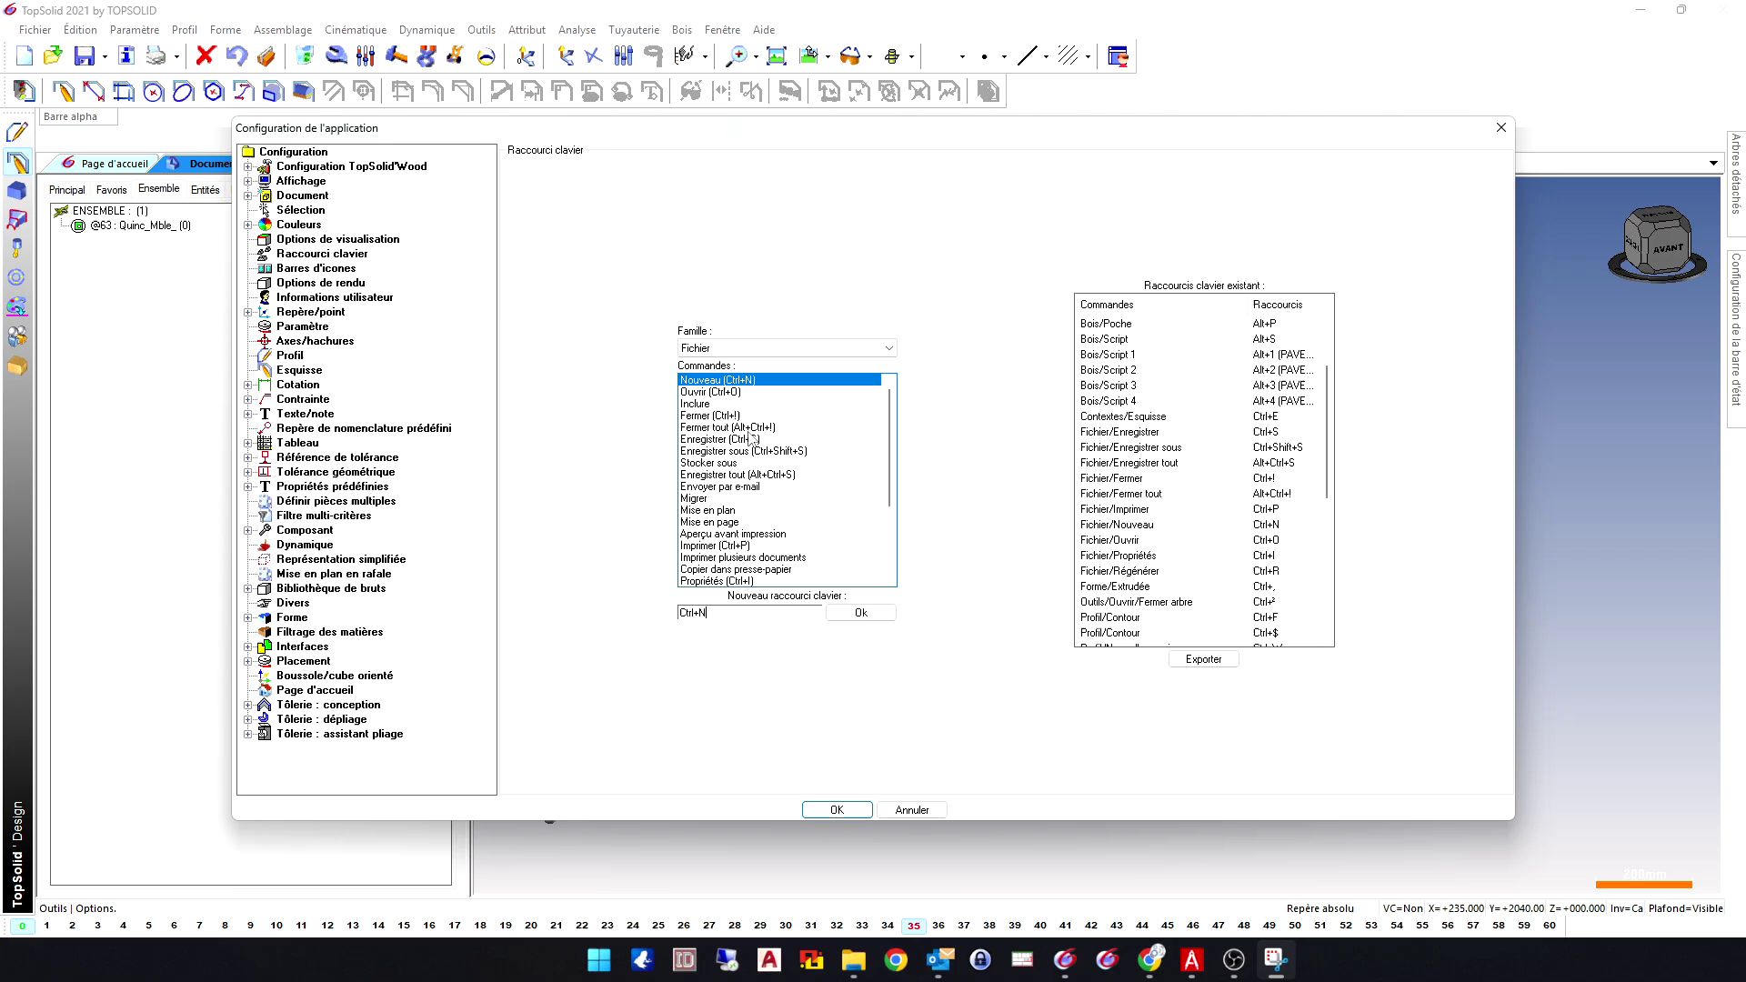
left_click(704, 393)
left_click(708, 382)
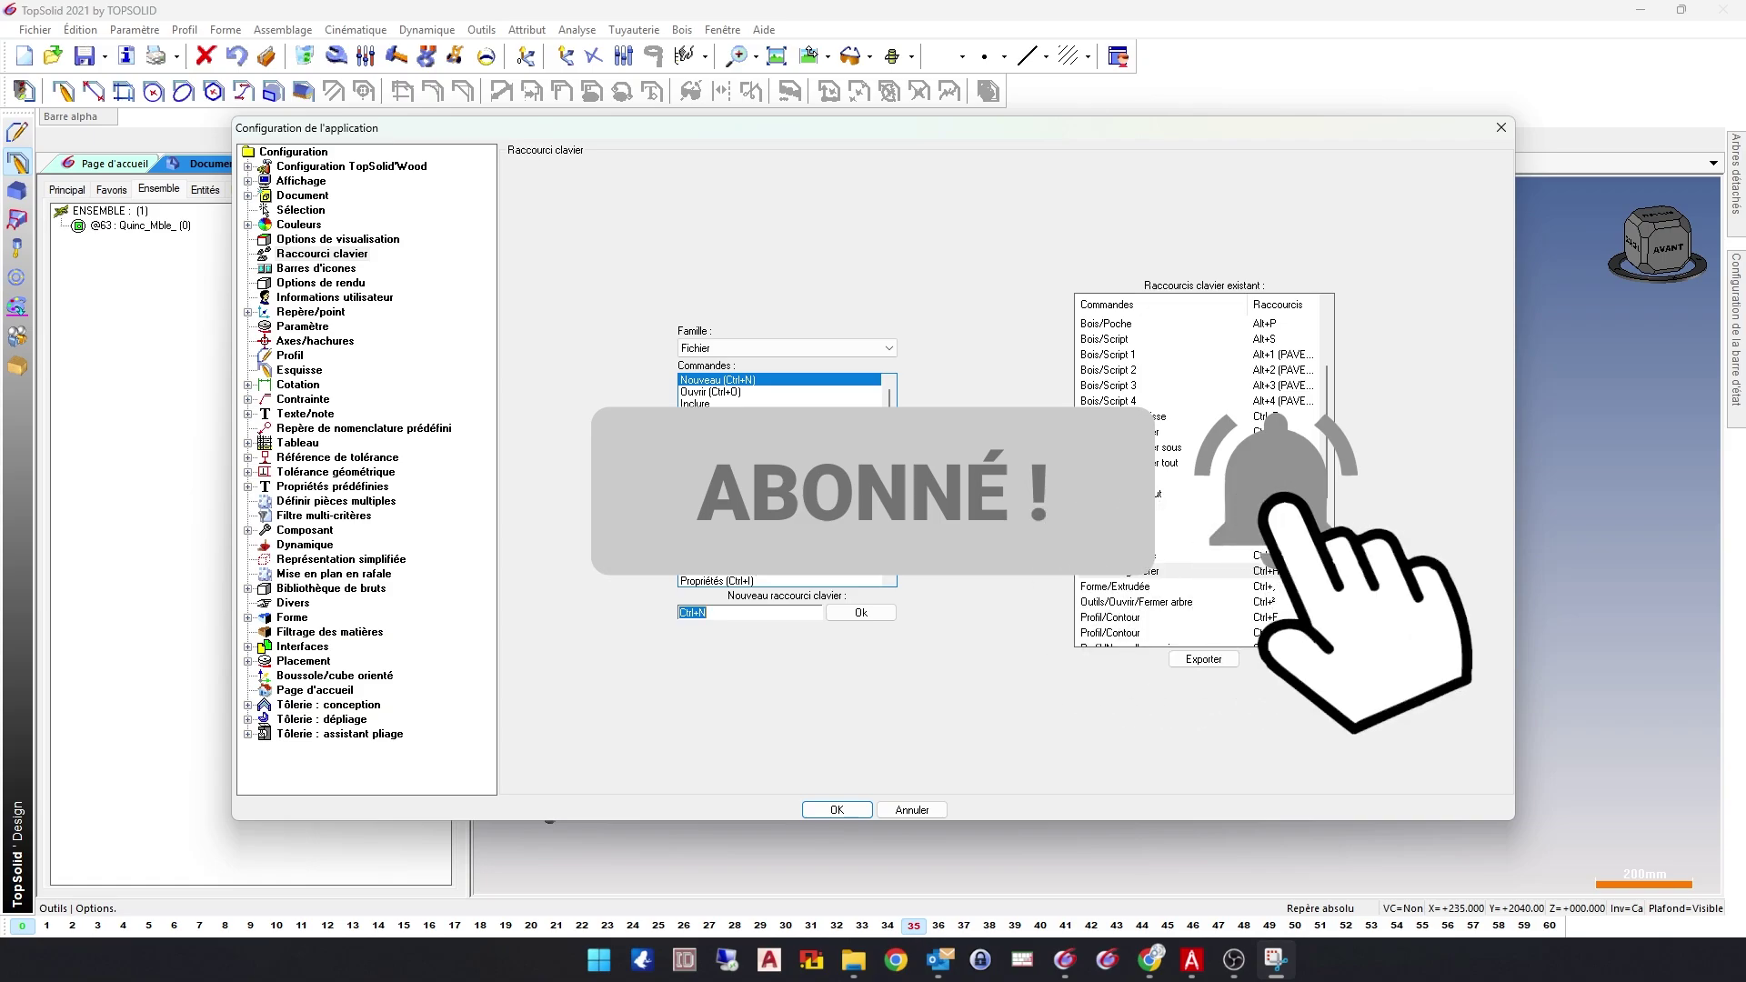
scroll(729, 522, "down", 3)
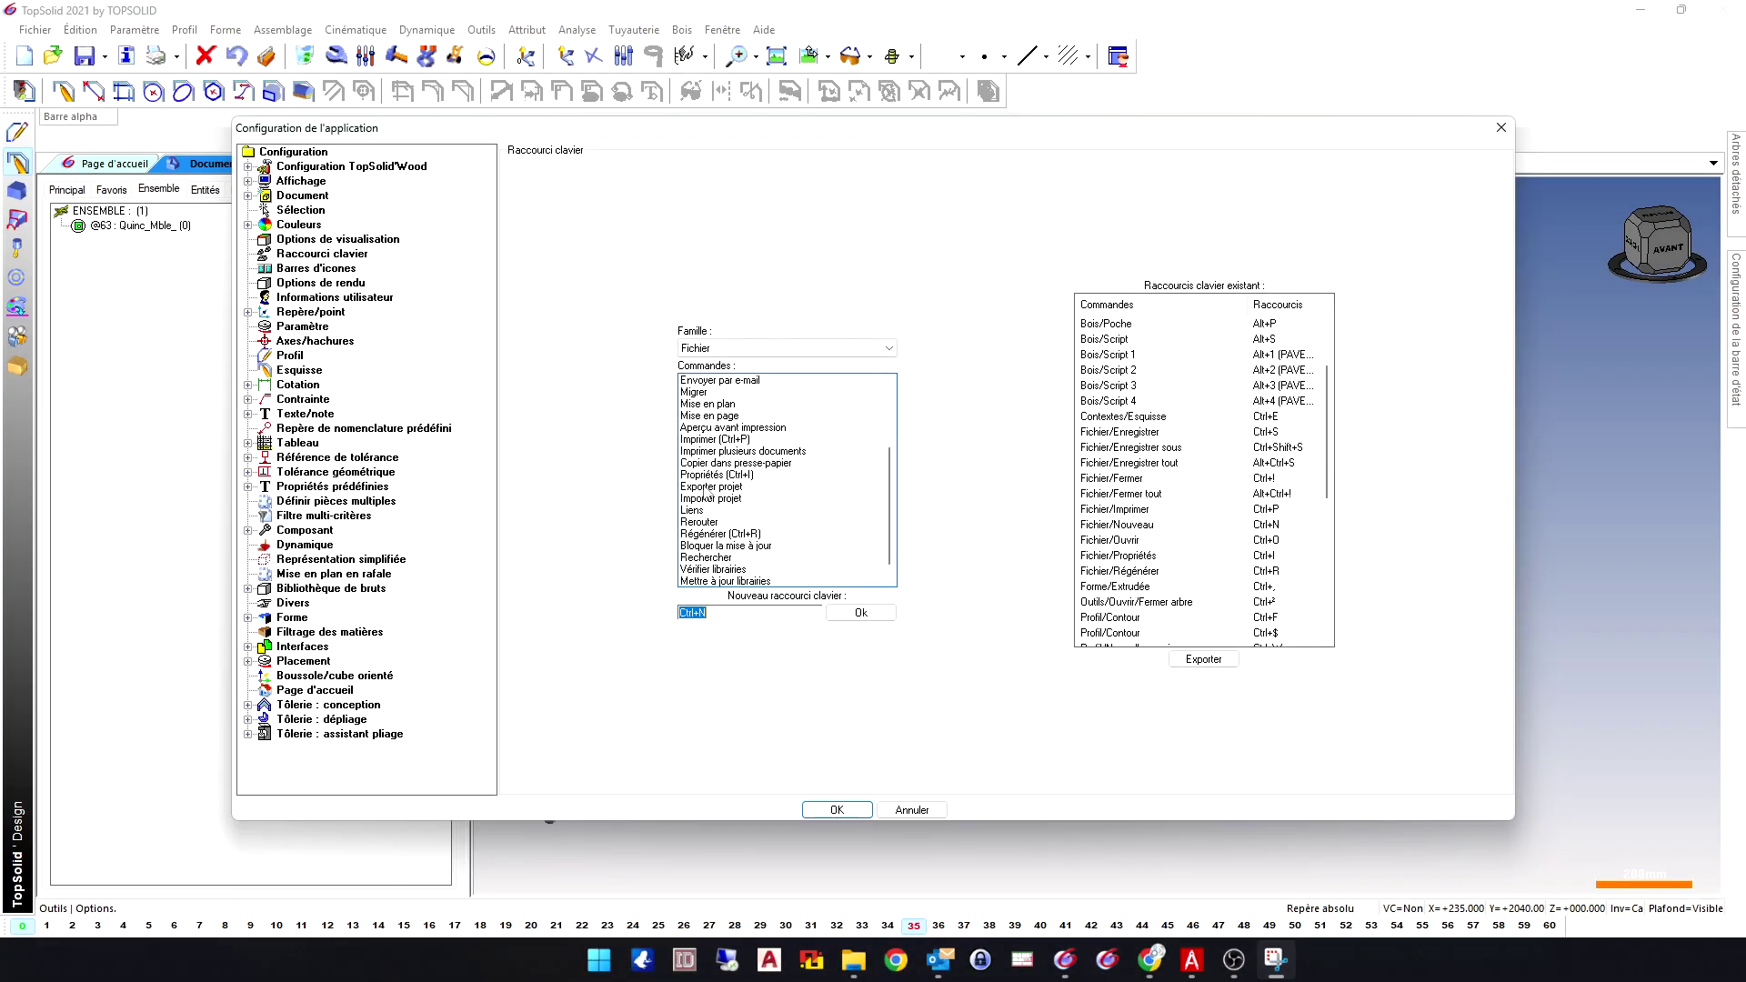
left_click(708, 486)
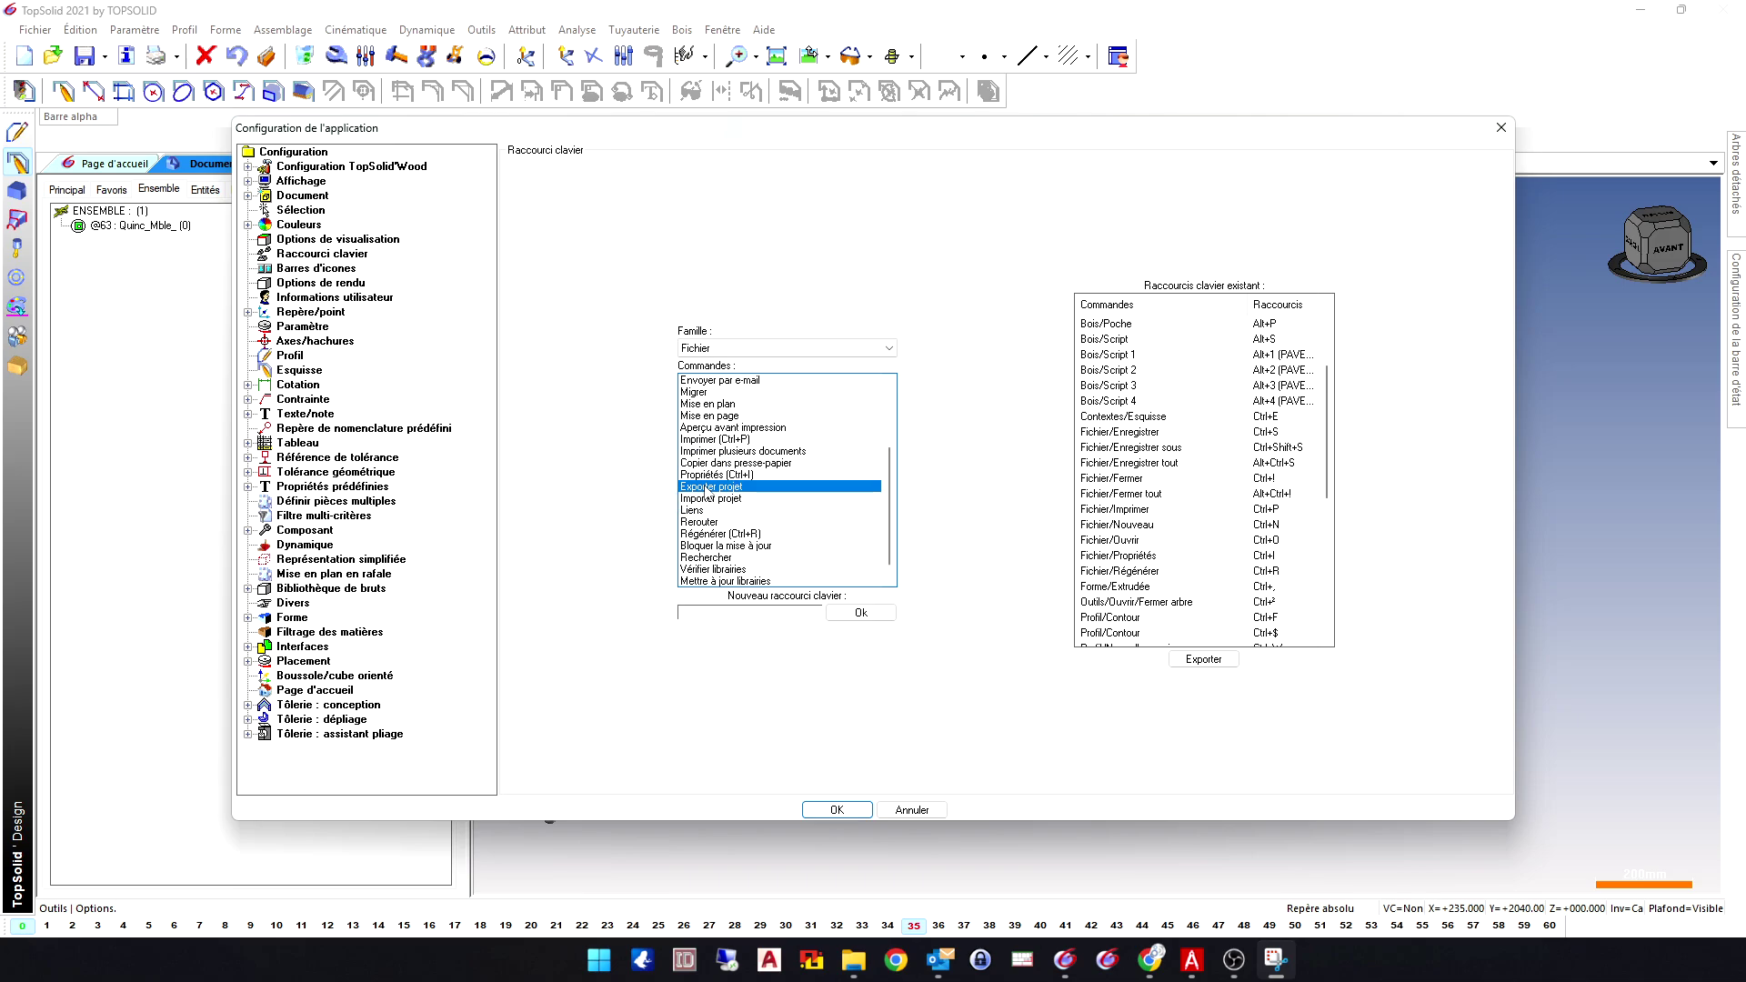
scroll(708, 491, "down", 1)
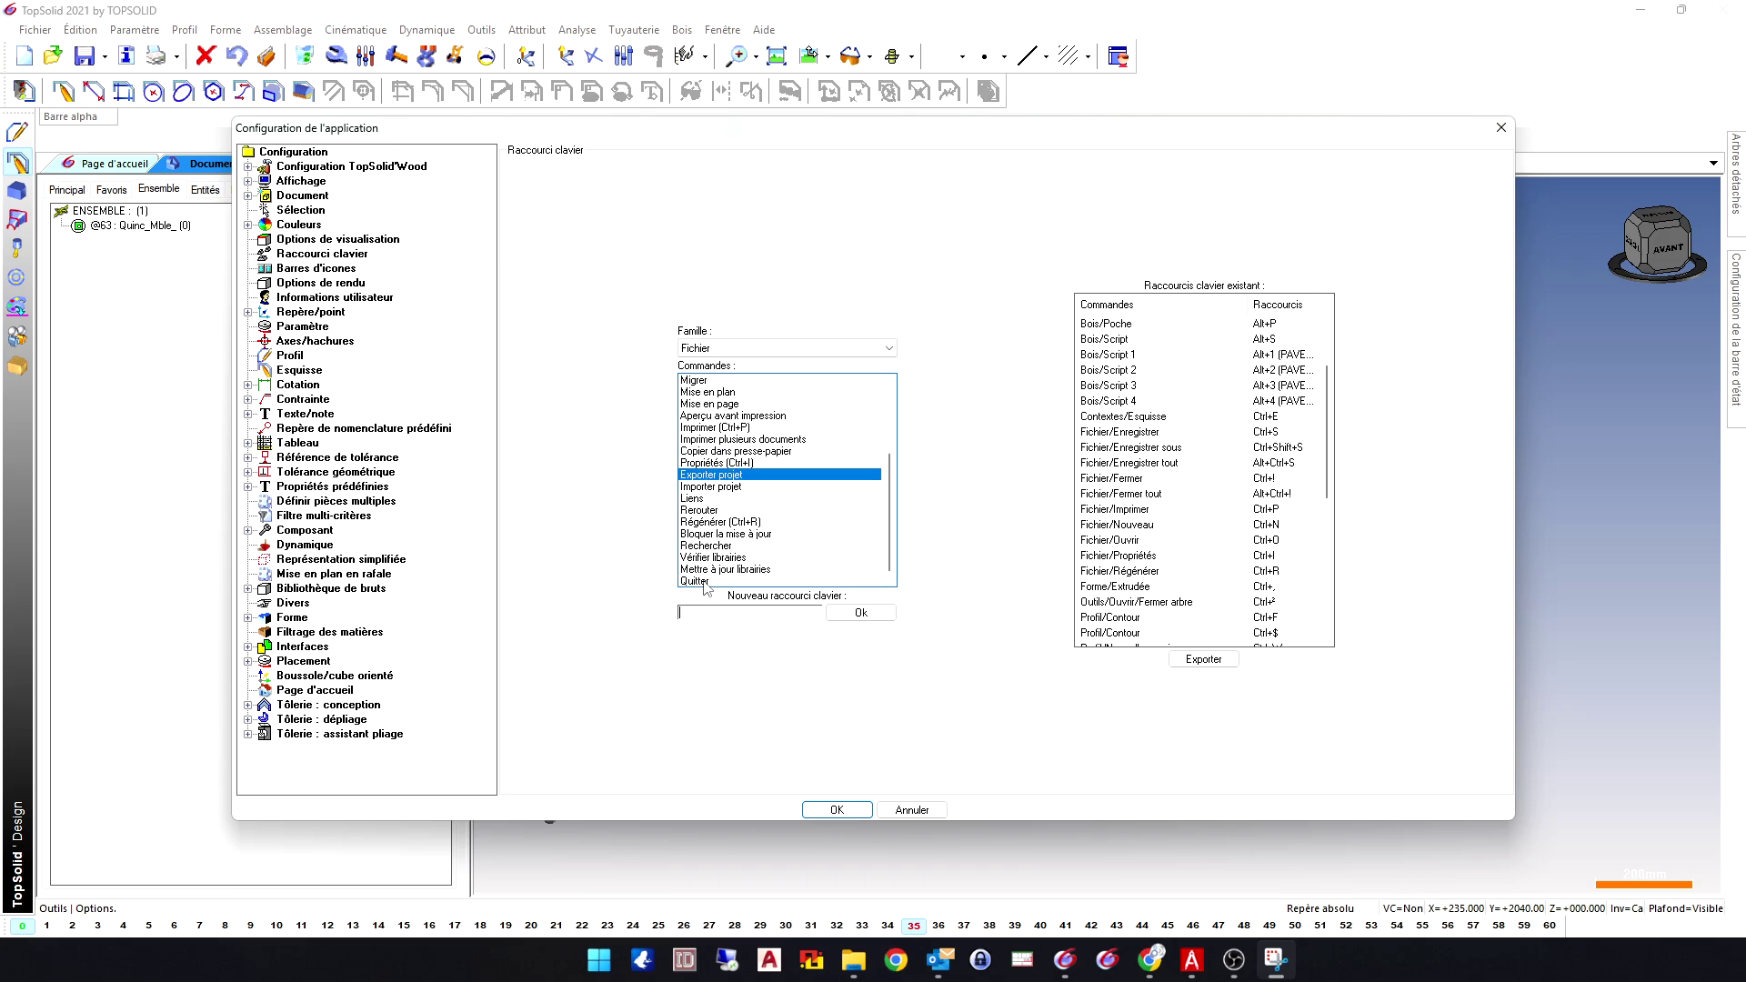
scroll(706, 582, "up", 3)
Assign the shortcut Ctrl+Shift+P to Aperçu avant impression, check it among the existing shortcuts and validate the configuration.
left_click(754, 534)
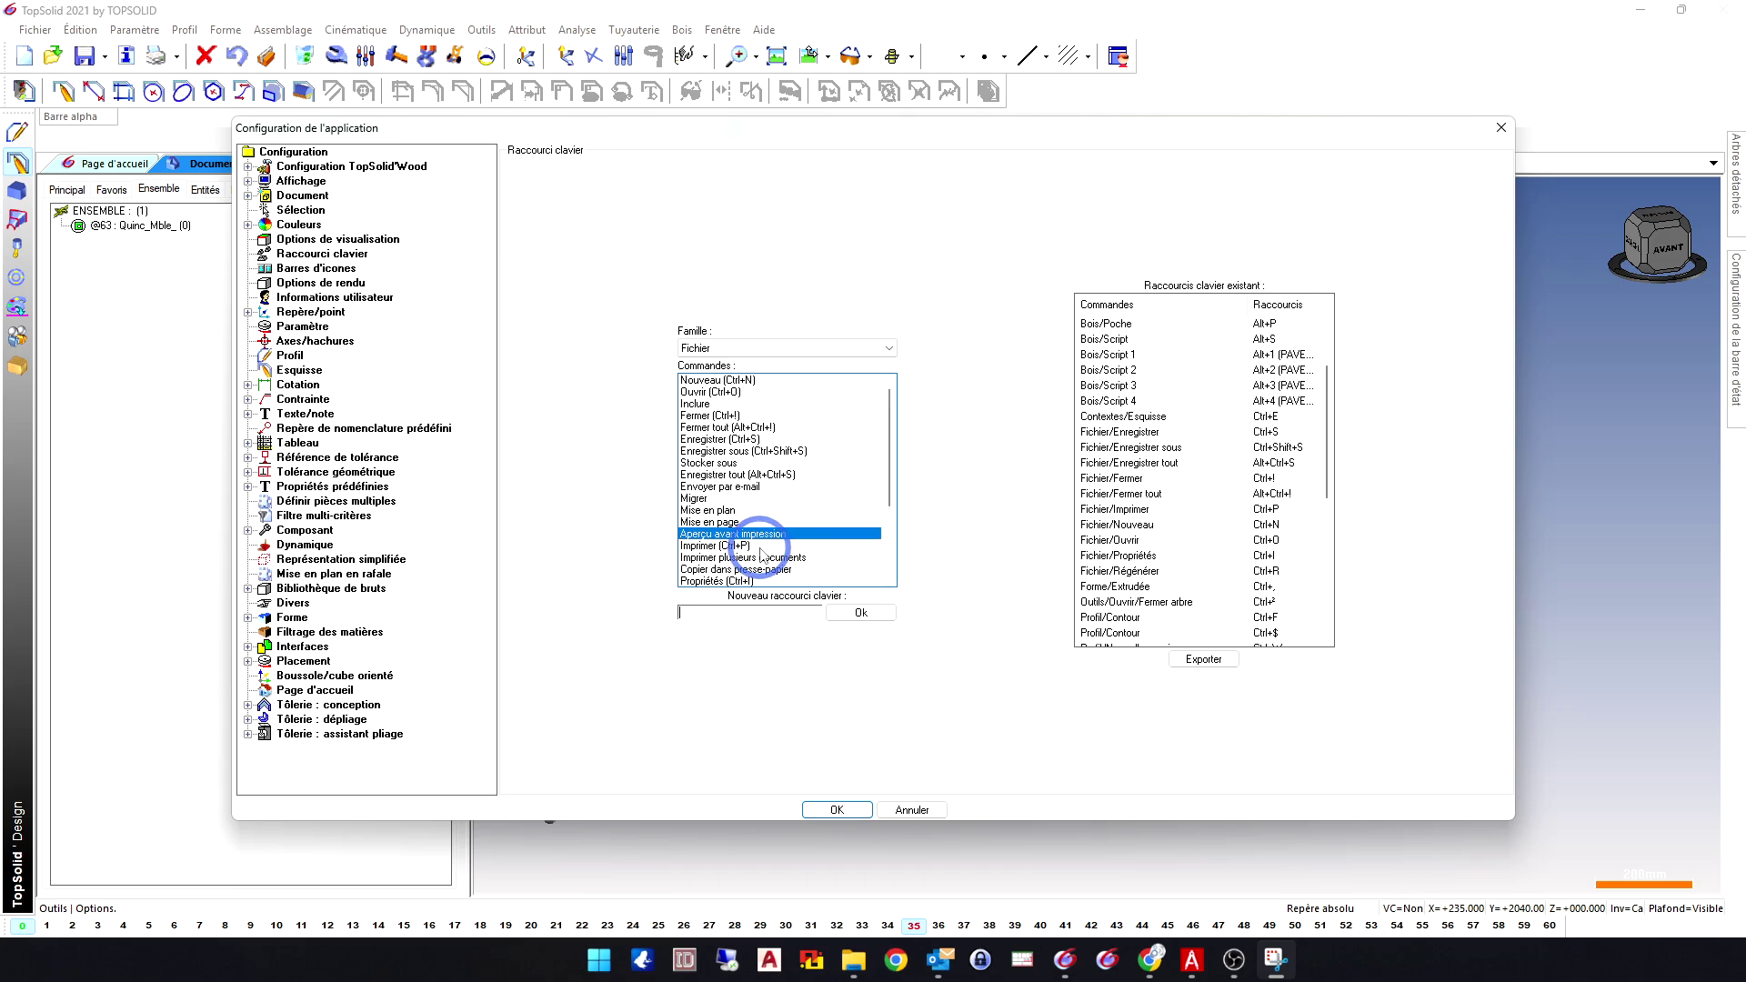
left_click(726, 619)
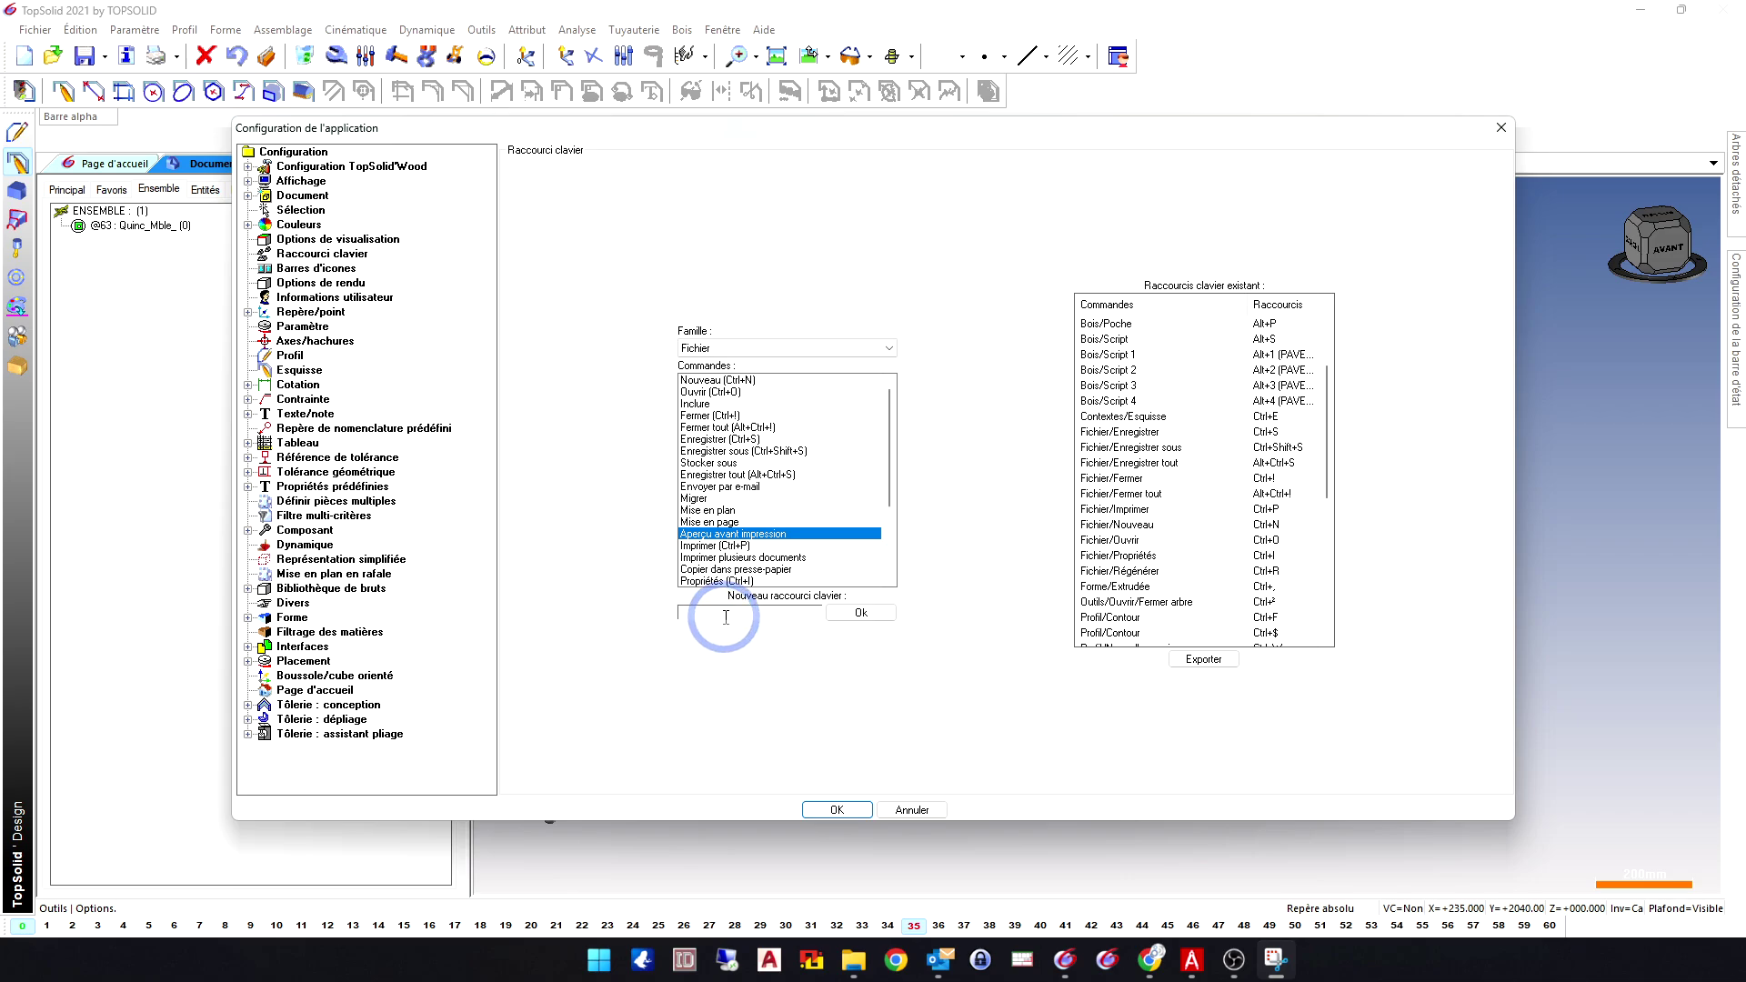
key("ctrl+shift+p")
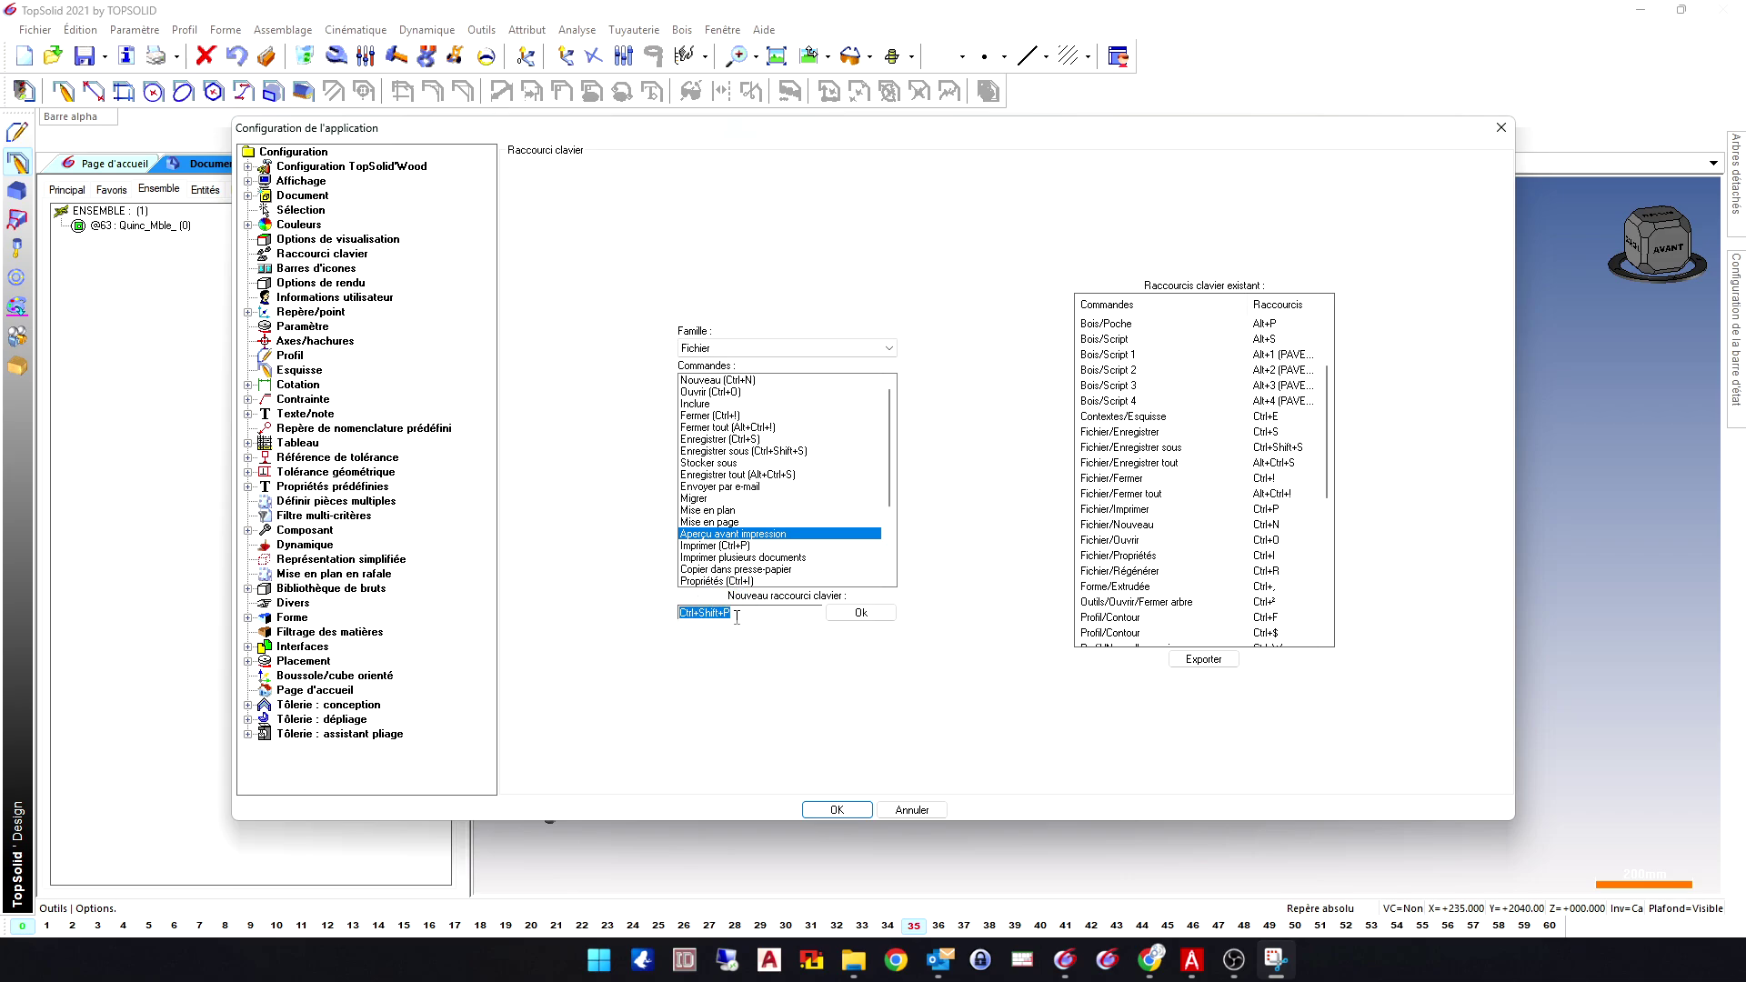
left_click(861, 612)
scroll(1219, 546, "down", 10)
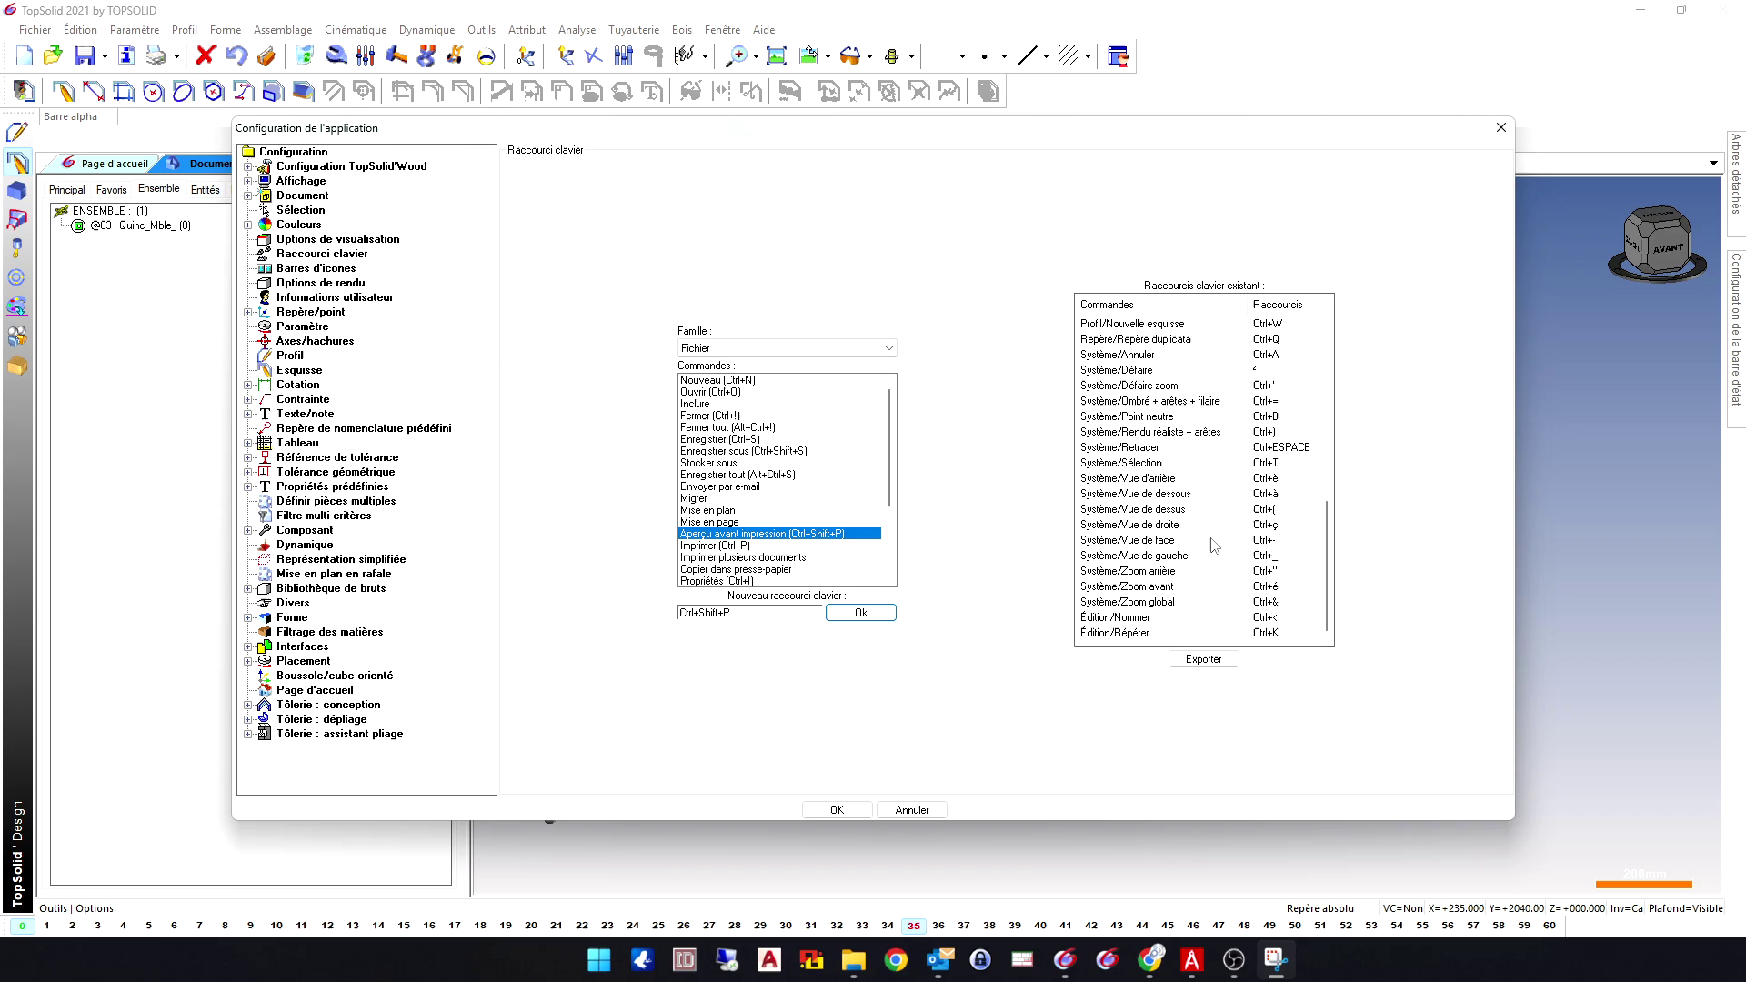
scroll(1207, 551, "up", 7)
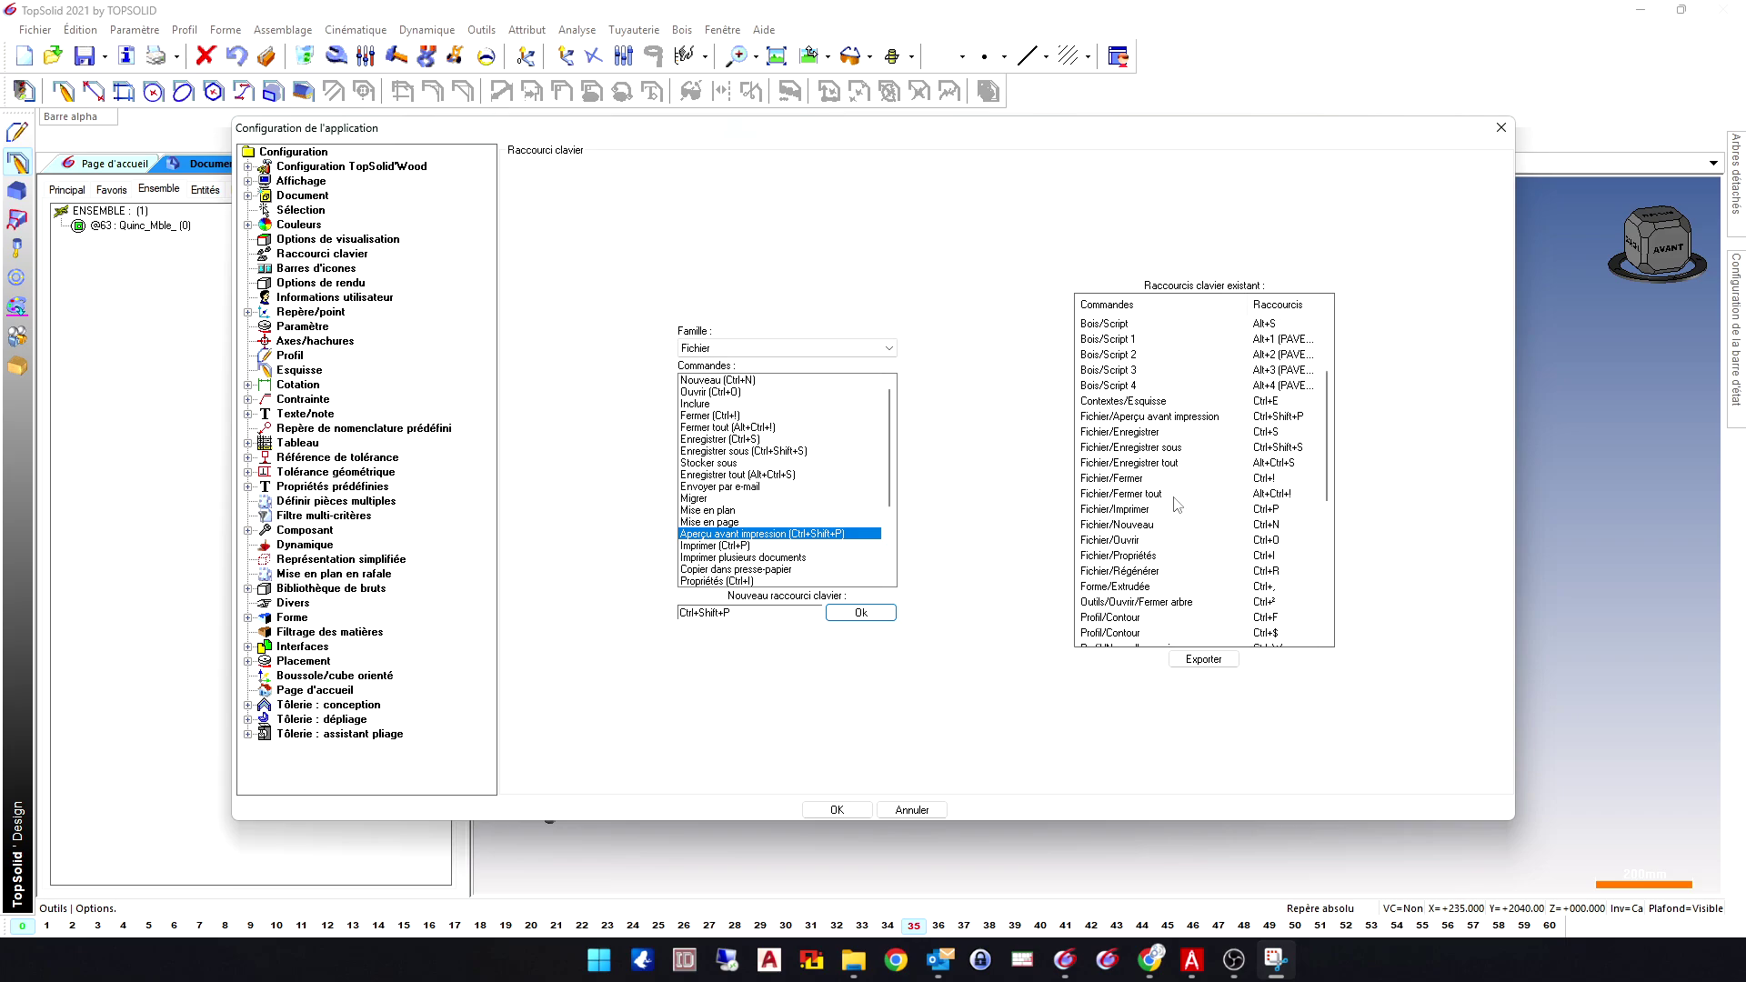
left_click(1264, 415)
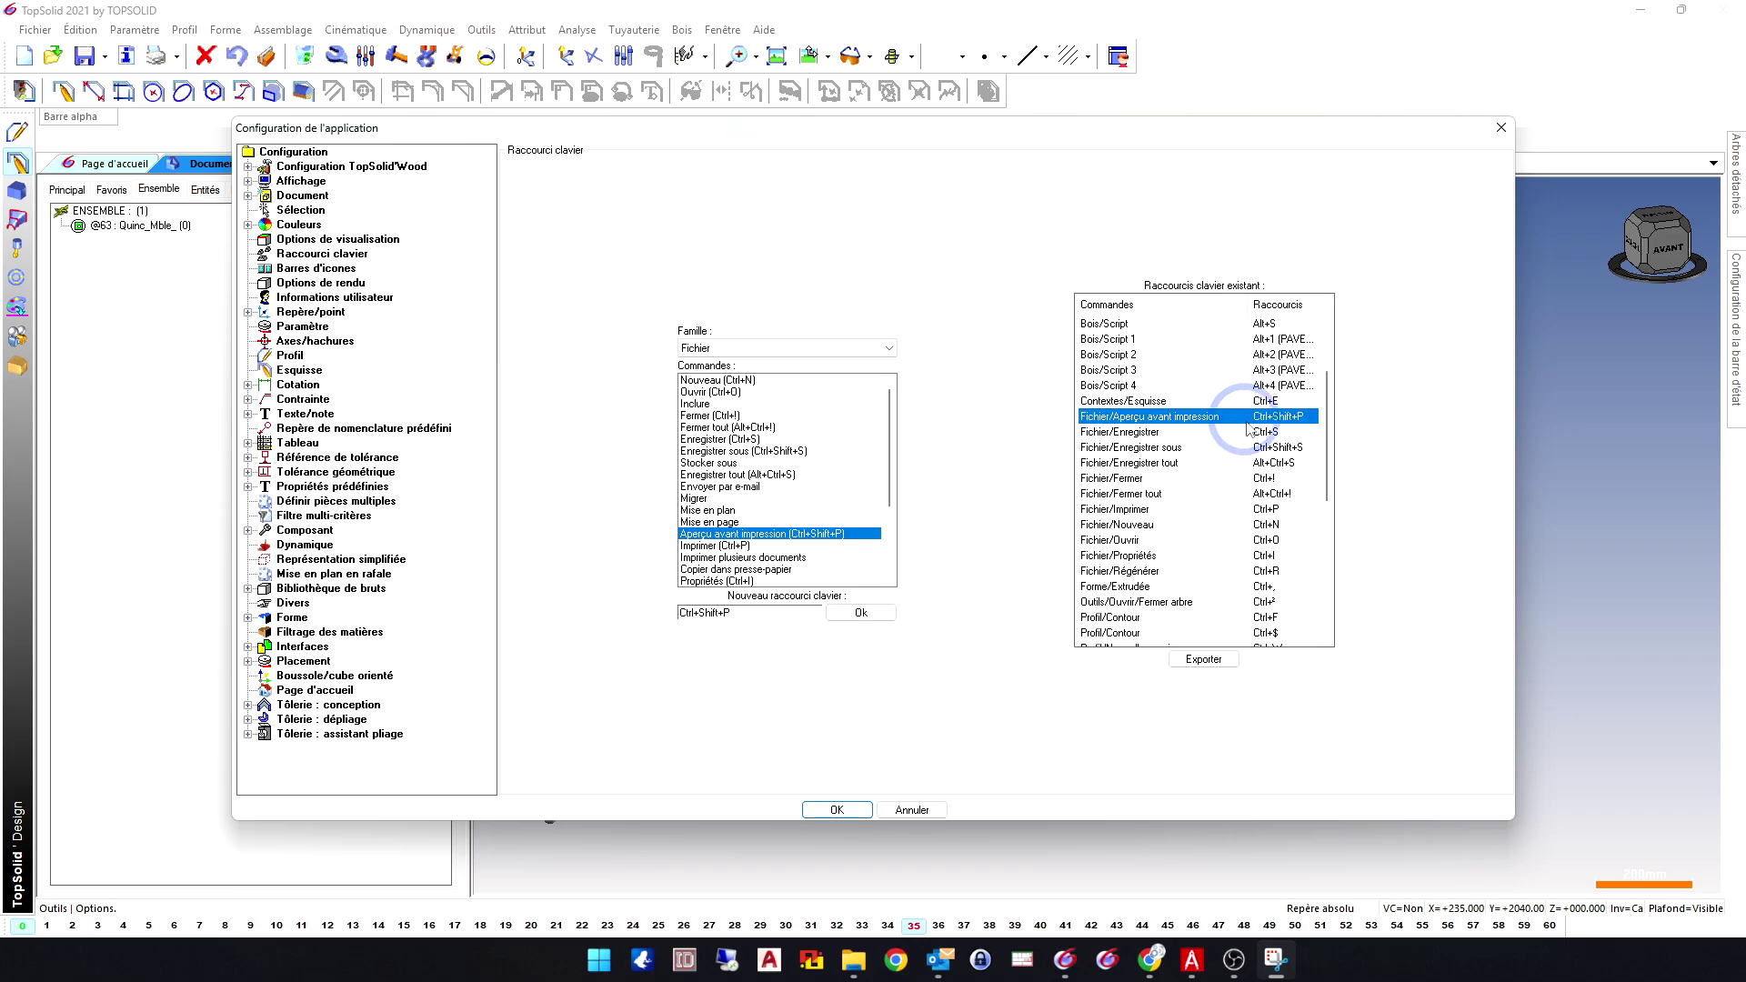
left_click(837, 809)
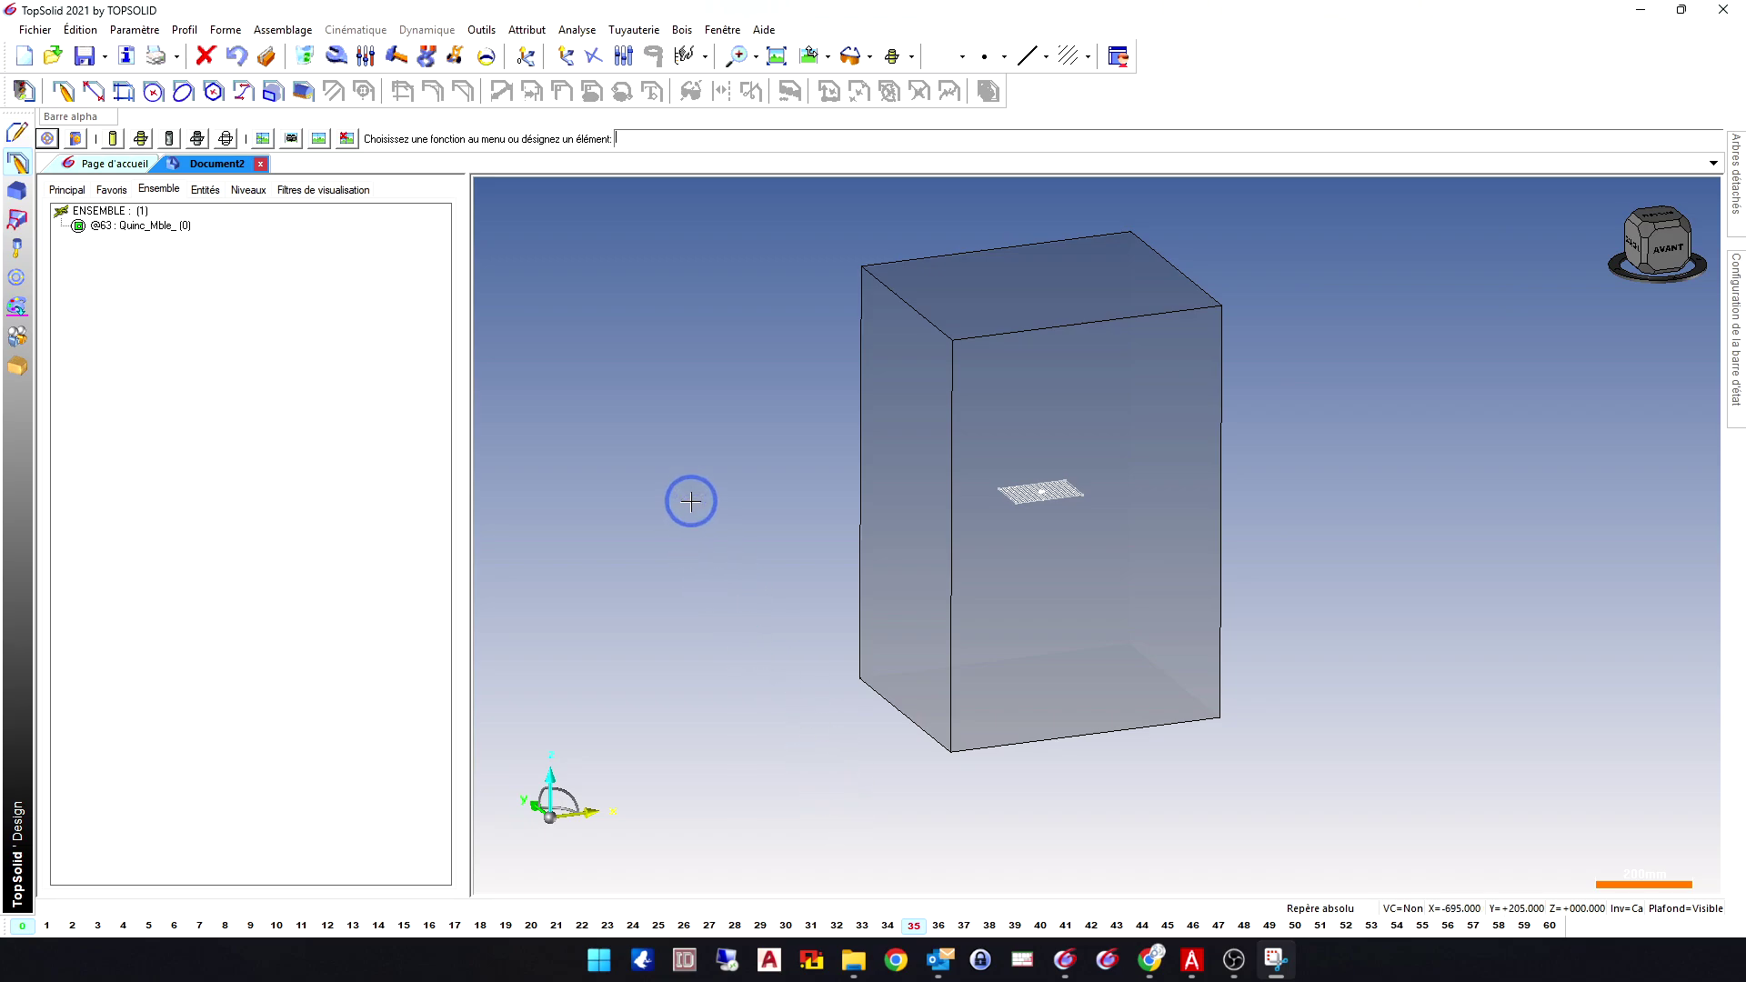
Try the shortcuts for printing, opening, creating and saving a document, dismissing each one without applying anything.
key("ctrl+p")
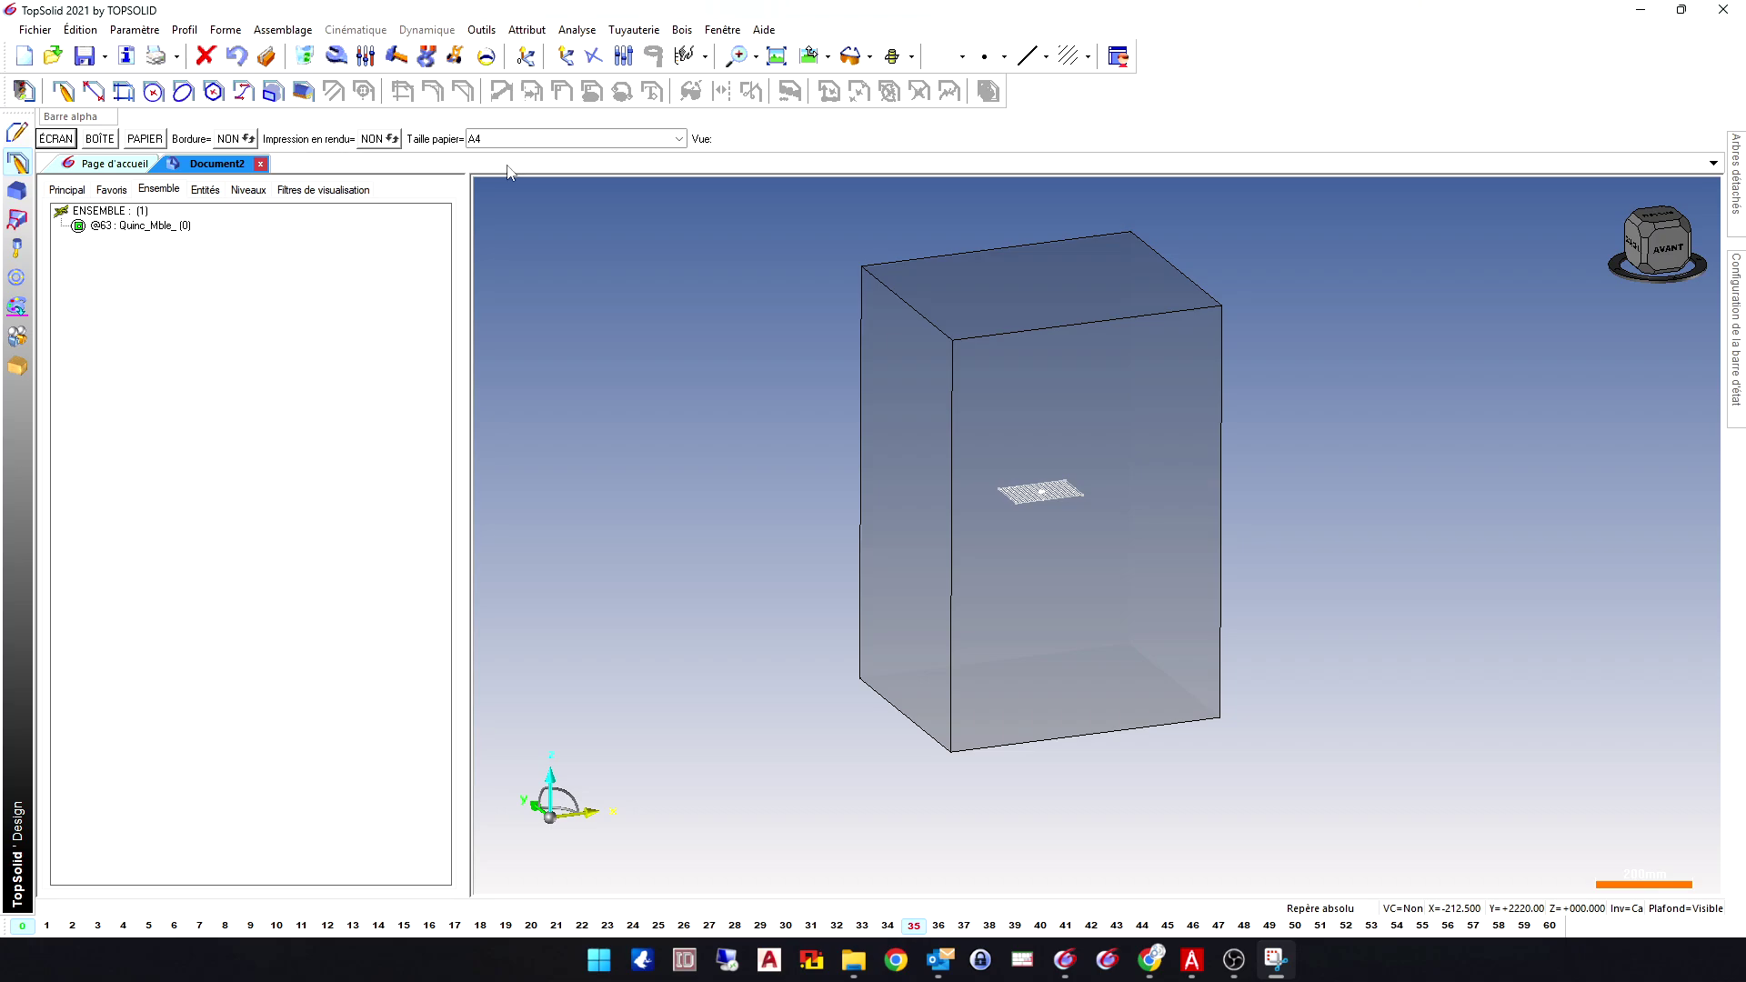
key("ctrl+o")
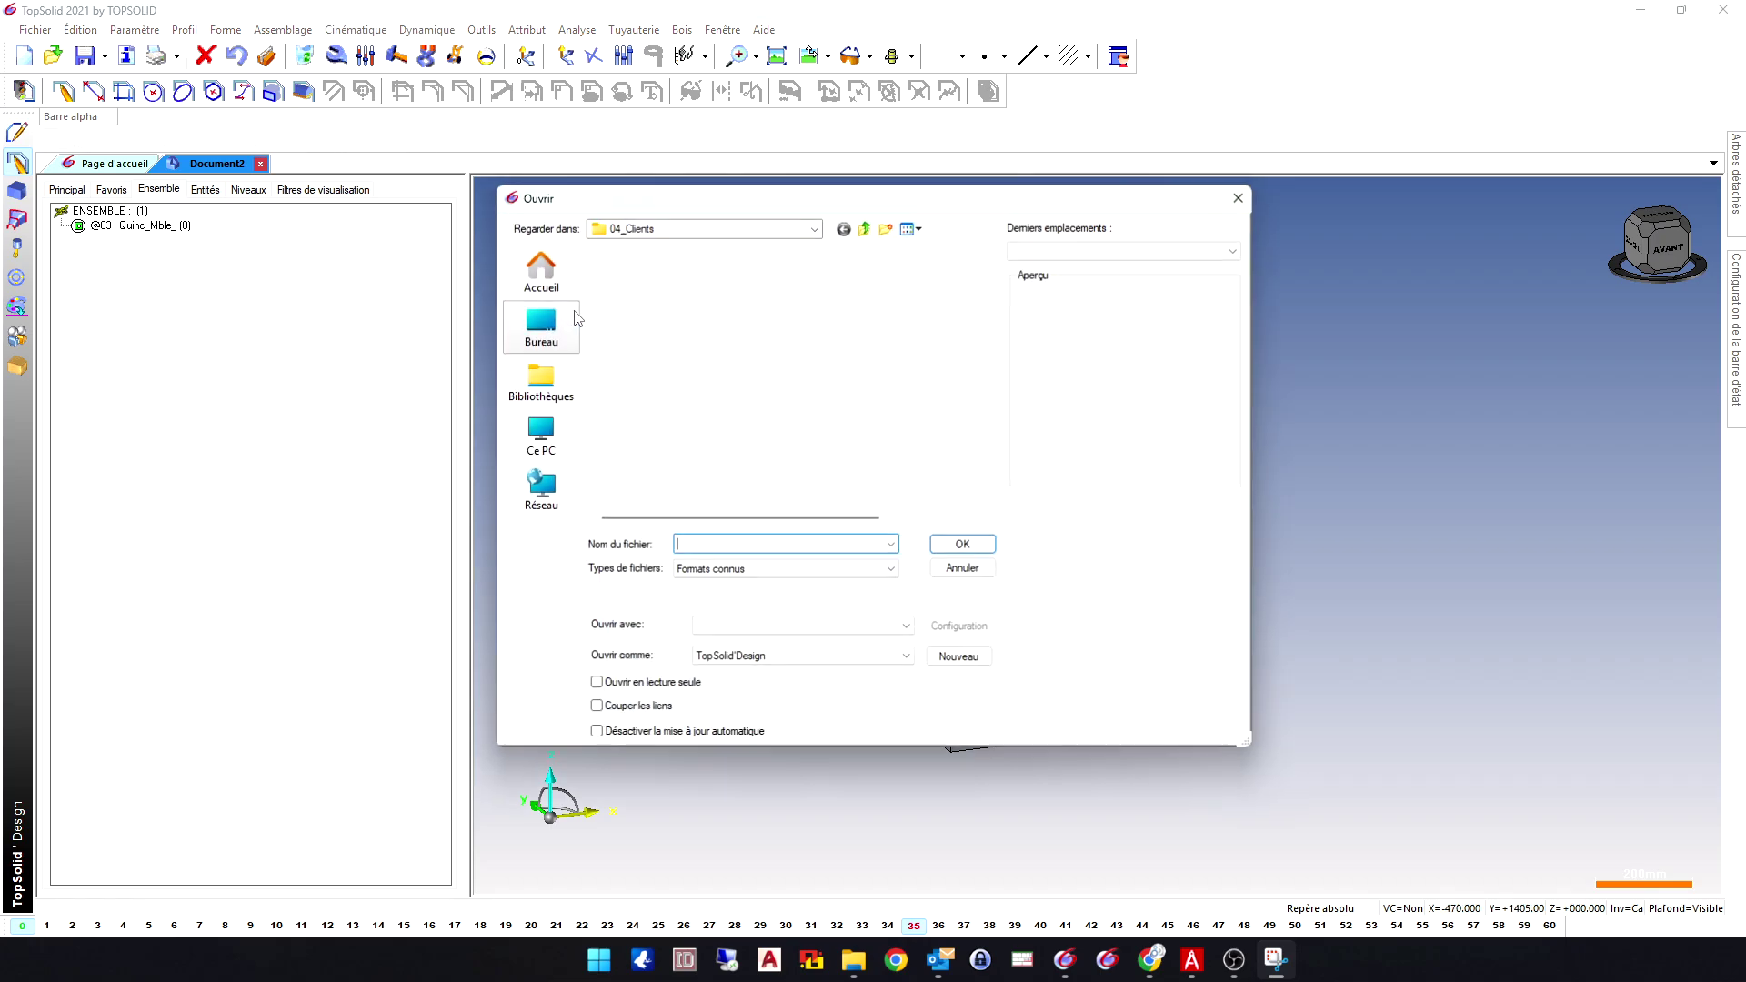
left_click(1218, 209)
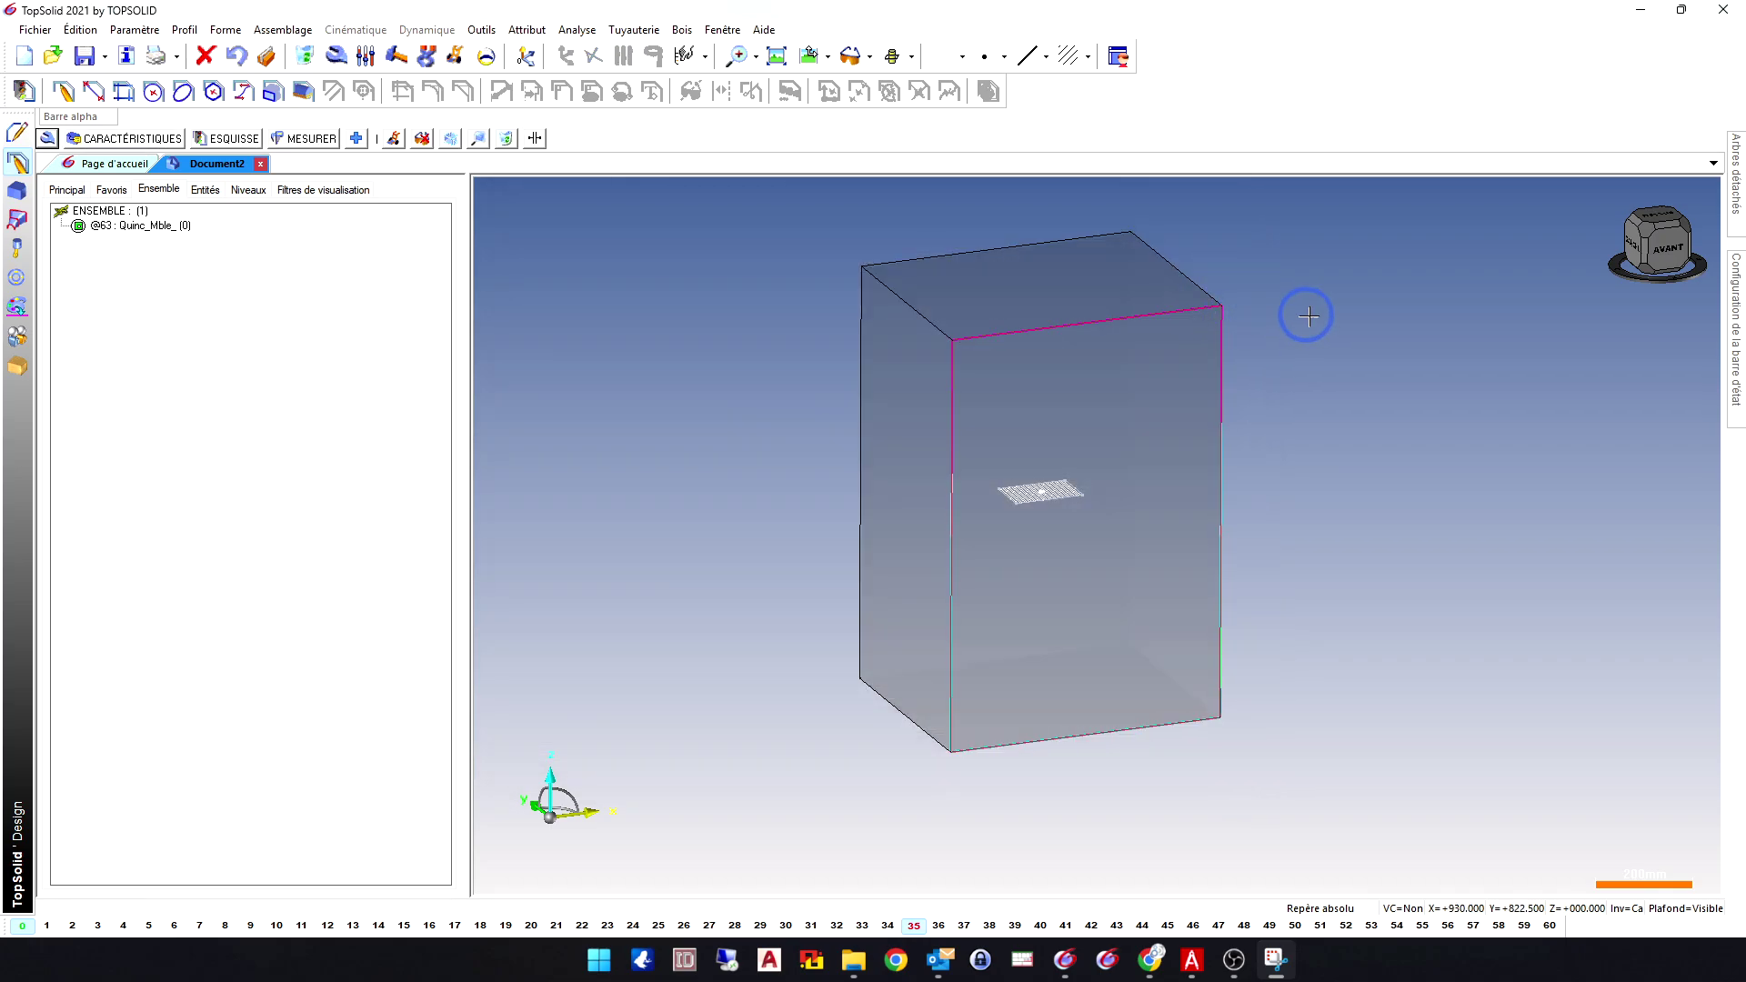
key("ctrl+n")
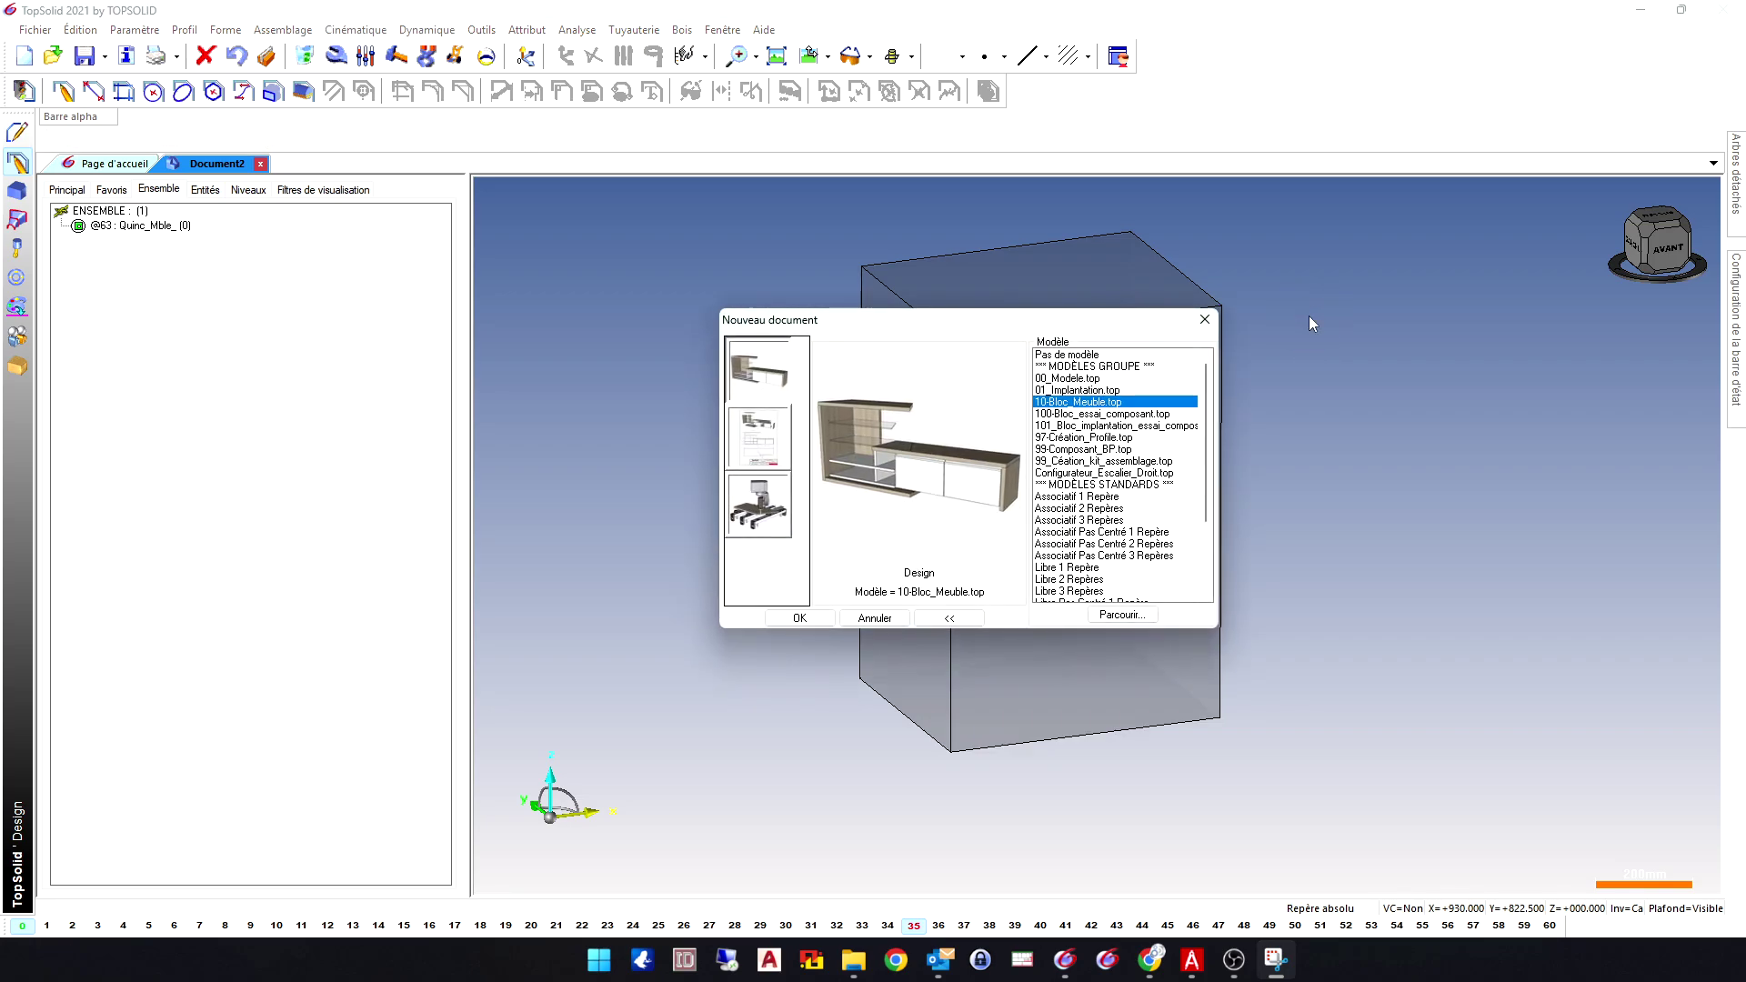
left_click(1204, 320)
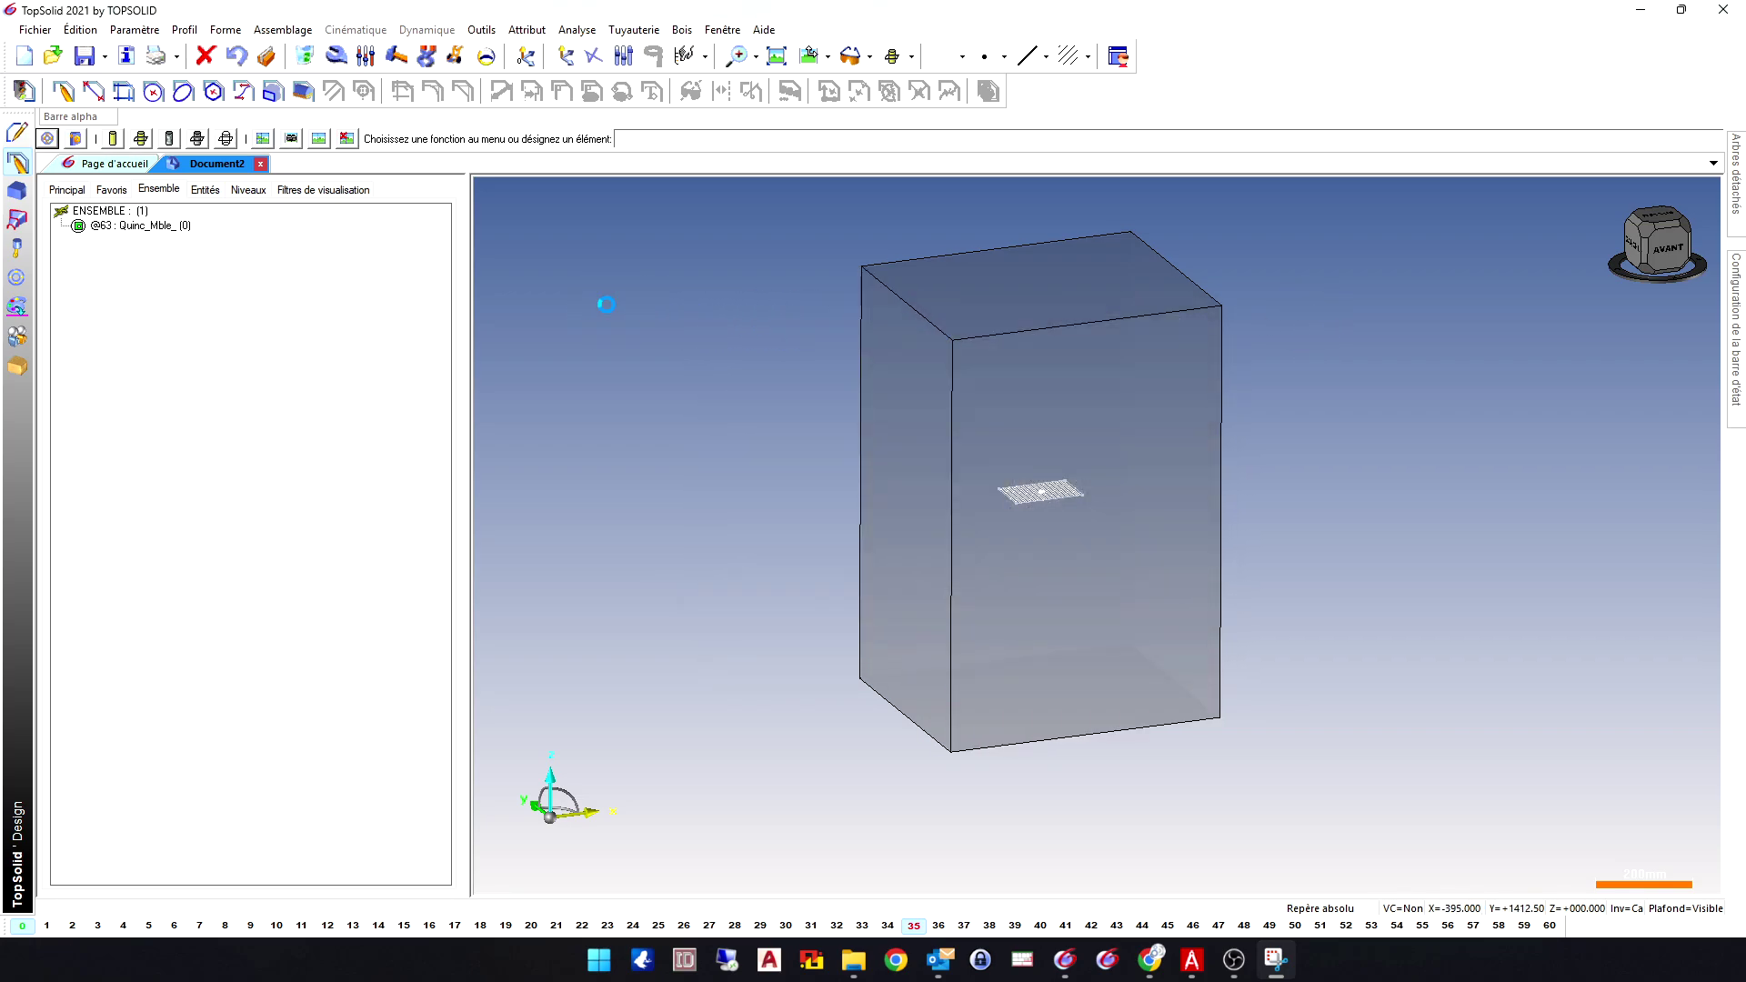
key("ctrl+s")
left_click(1238, 197)
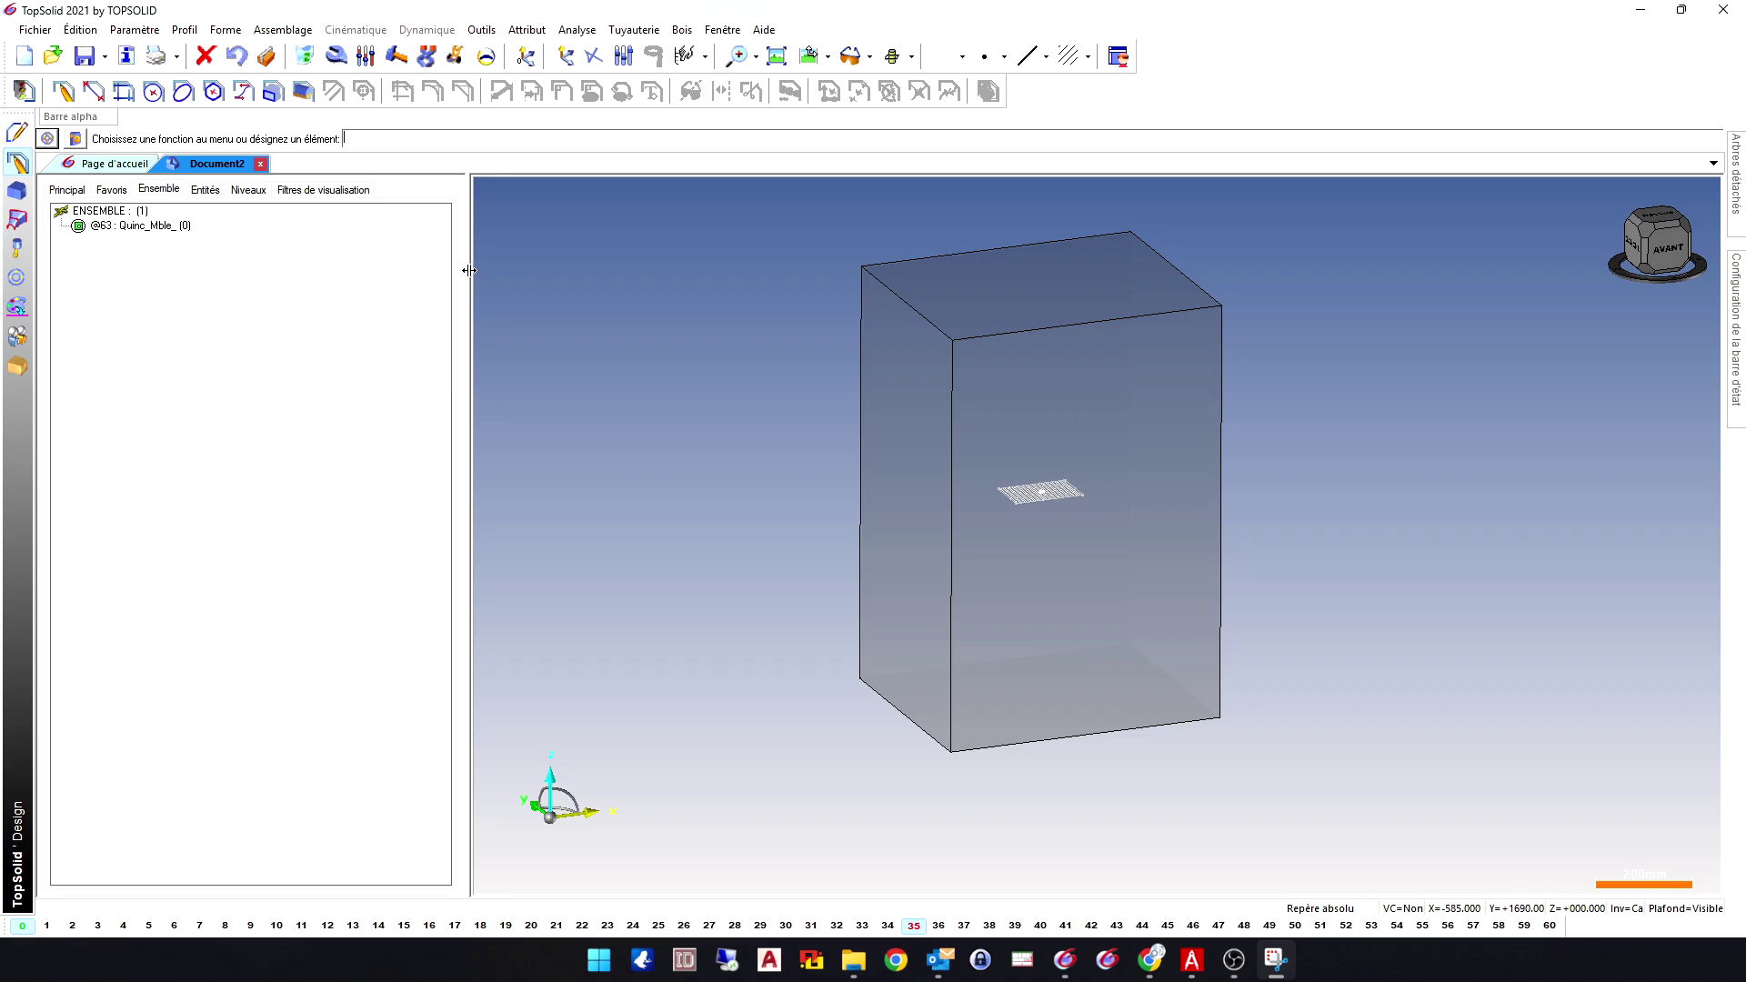
Create a Draft document with no template and group its tab with Document2 so it fills the workspace.
left_click(24, 57)
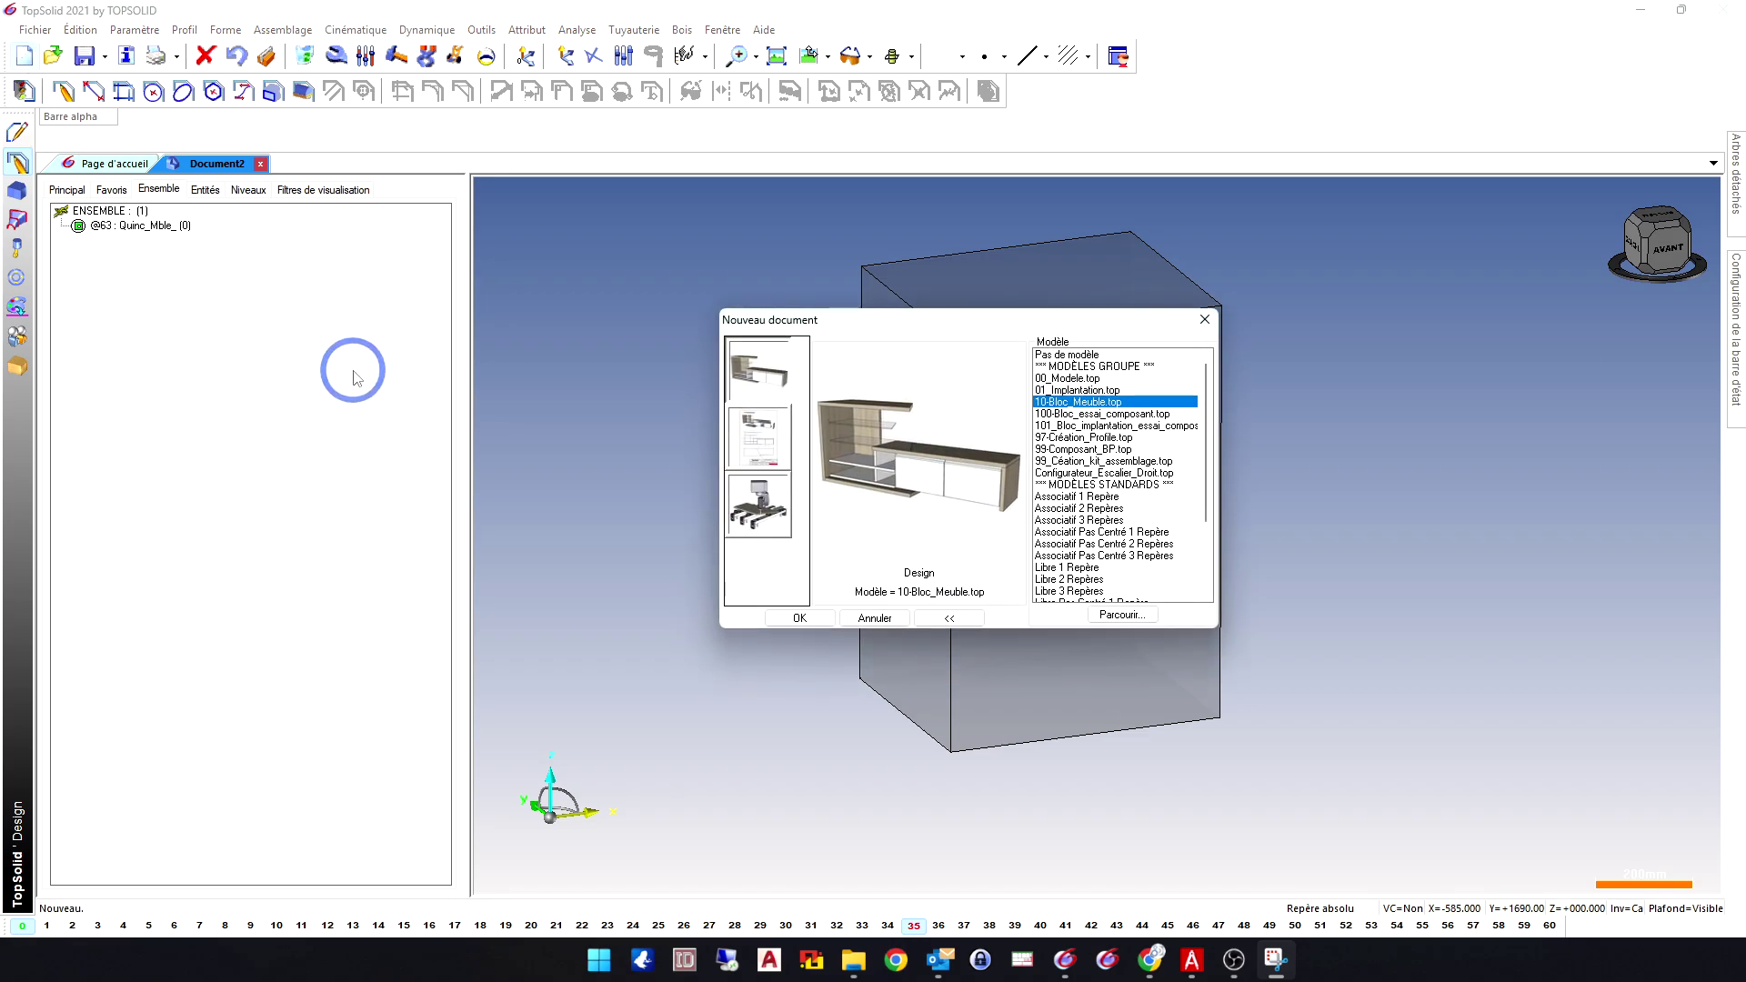
left_click(751, 442)
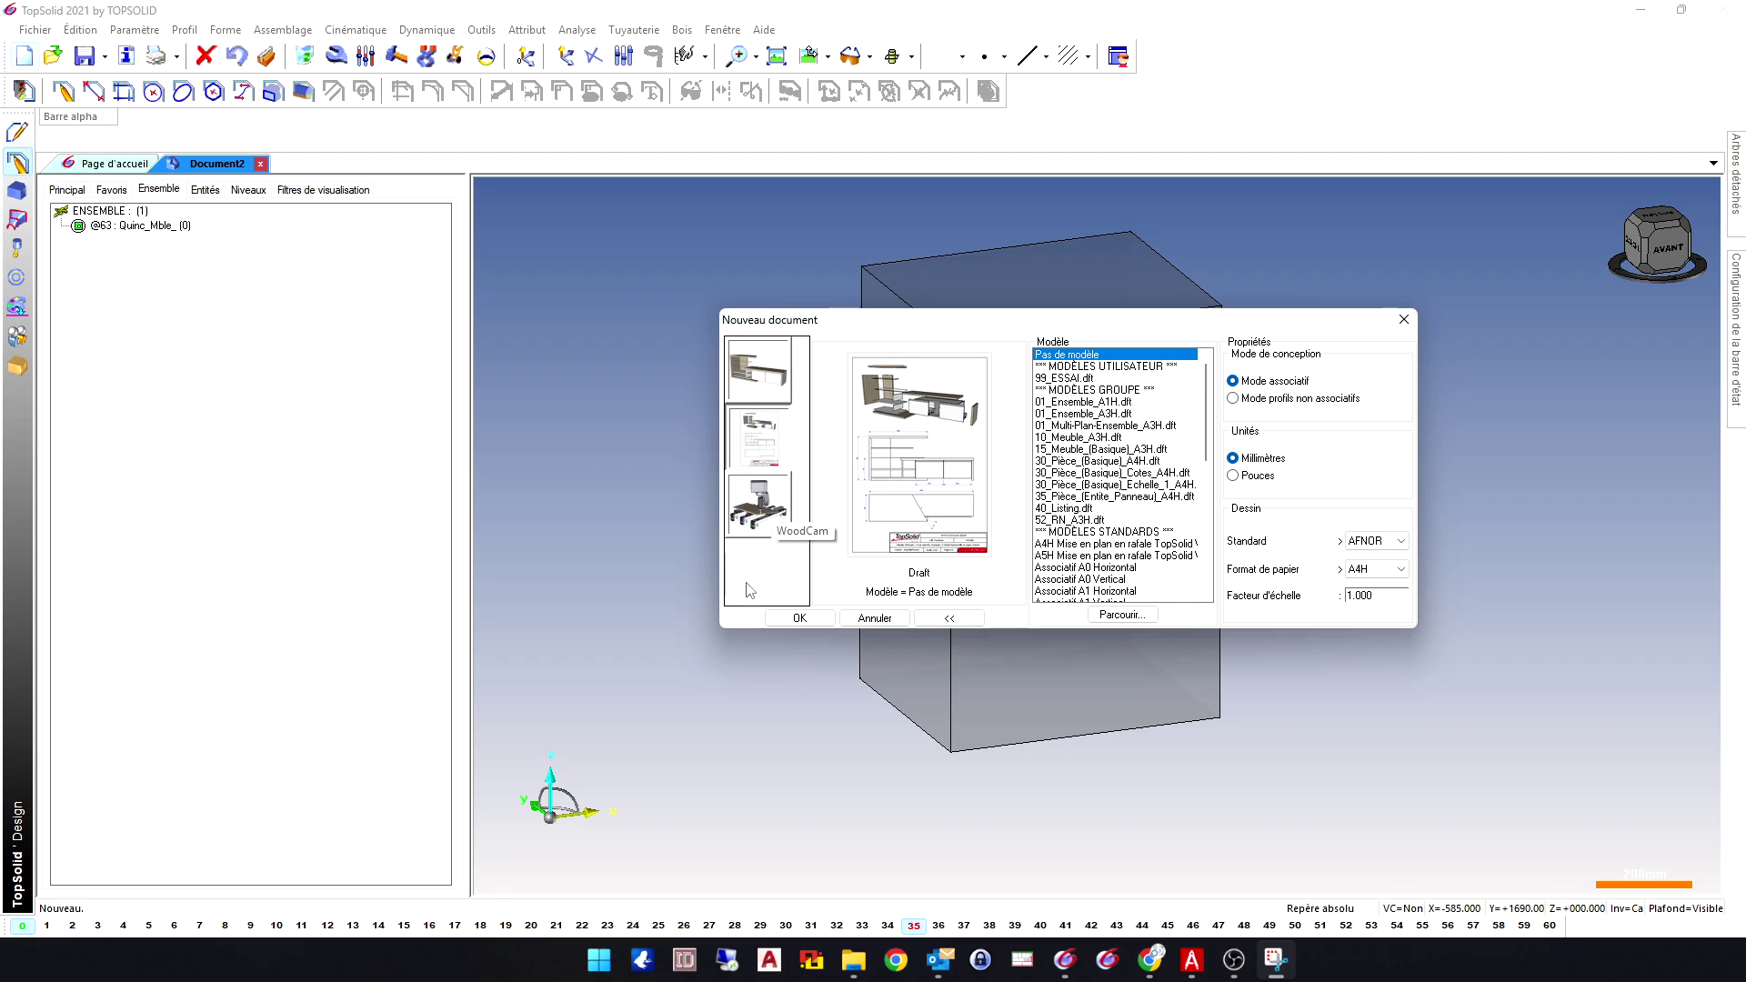
left_click(788, 624)
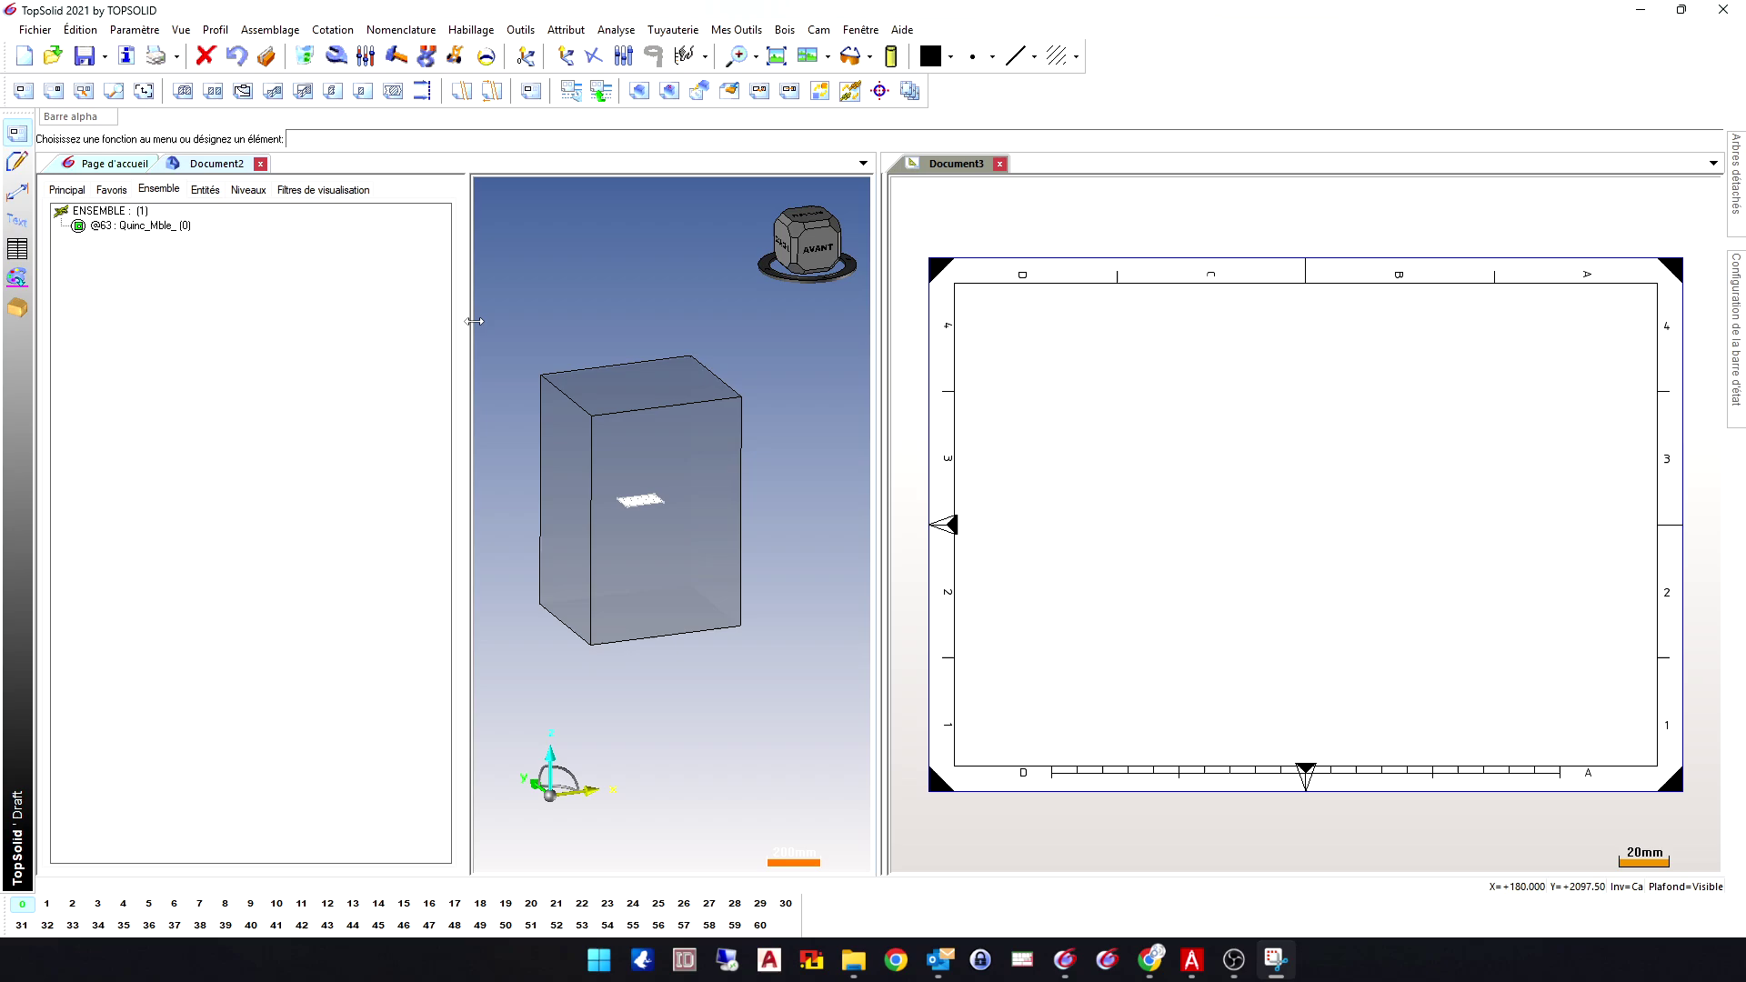
left_click_drag(949, 165, 509, 162)
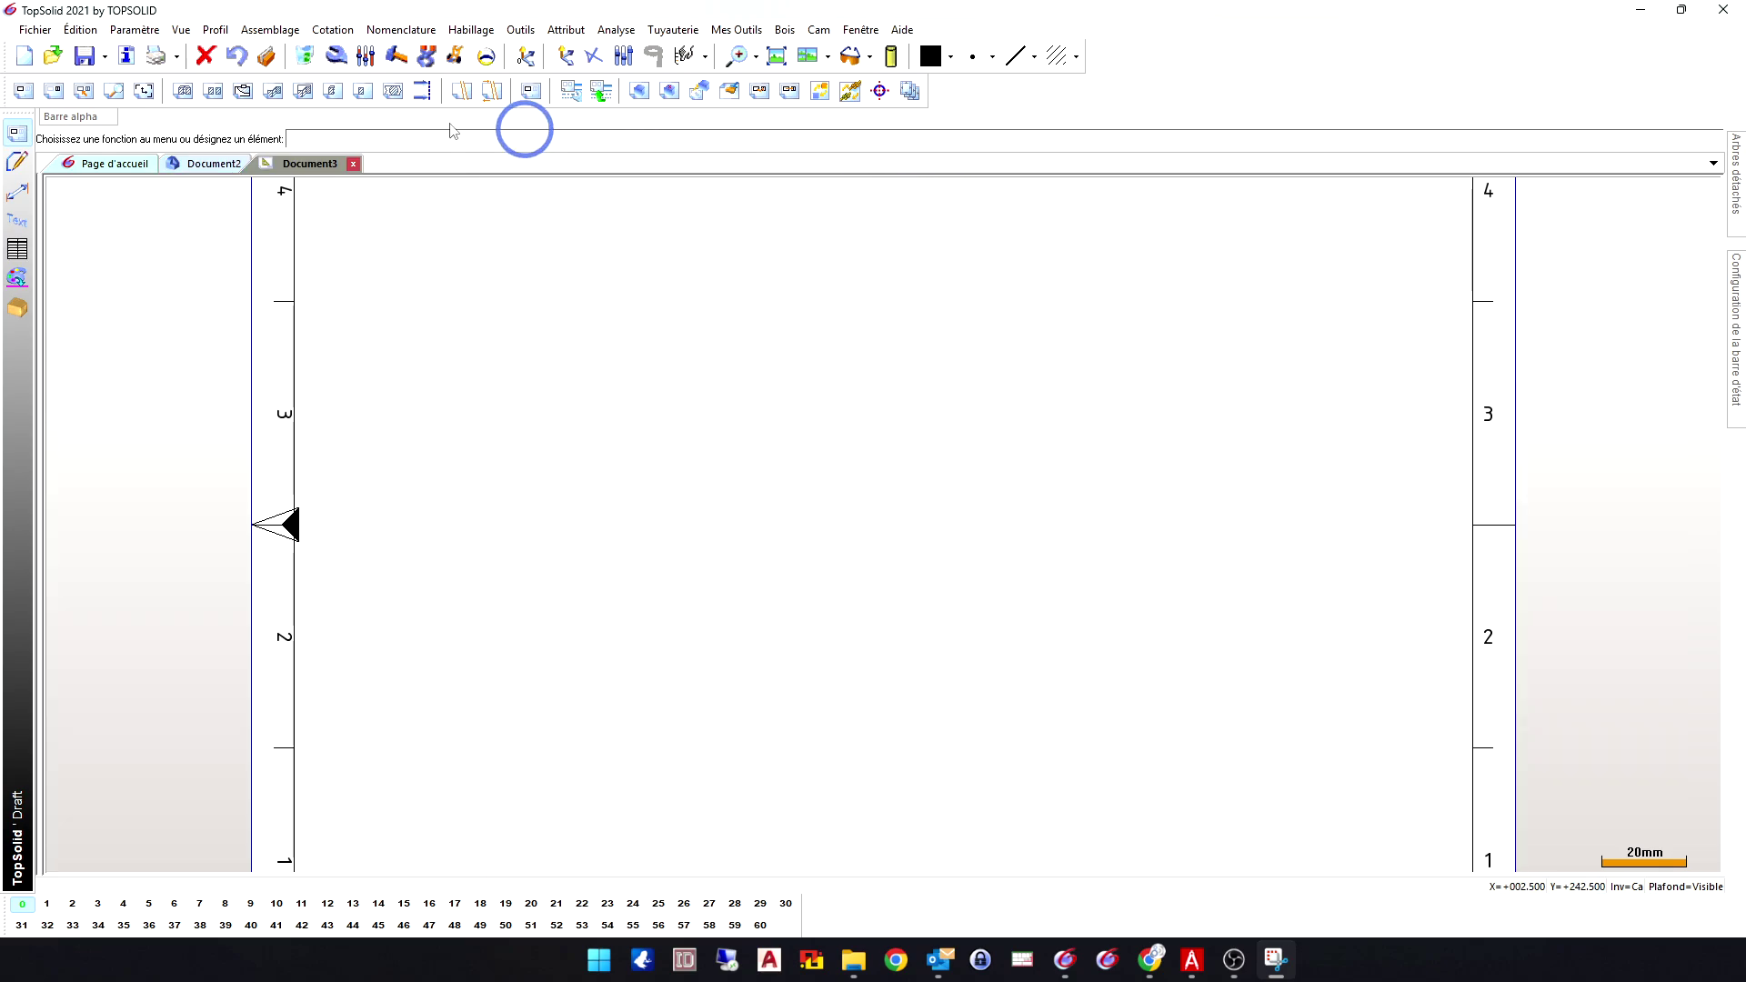
Open the keyboard shortcut options for the Draft document and review its existing shortcuts.
left_click(517, 33)
left_click(547, 290)
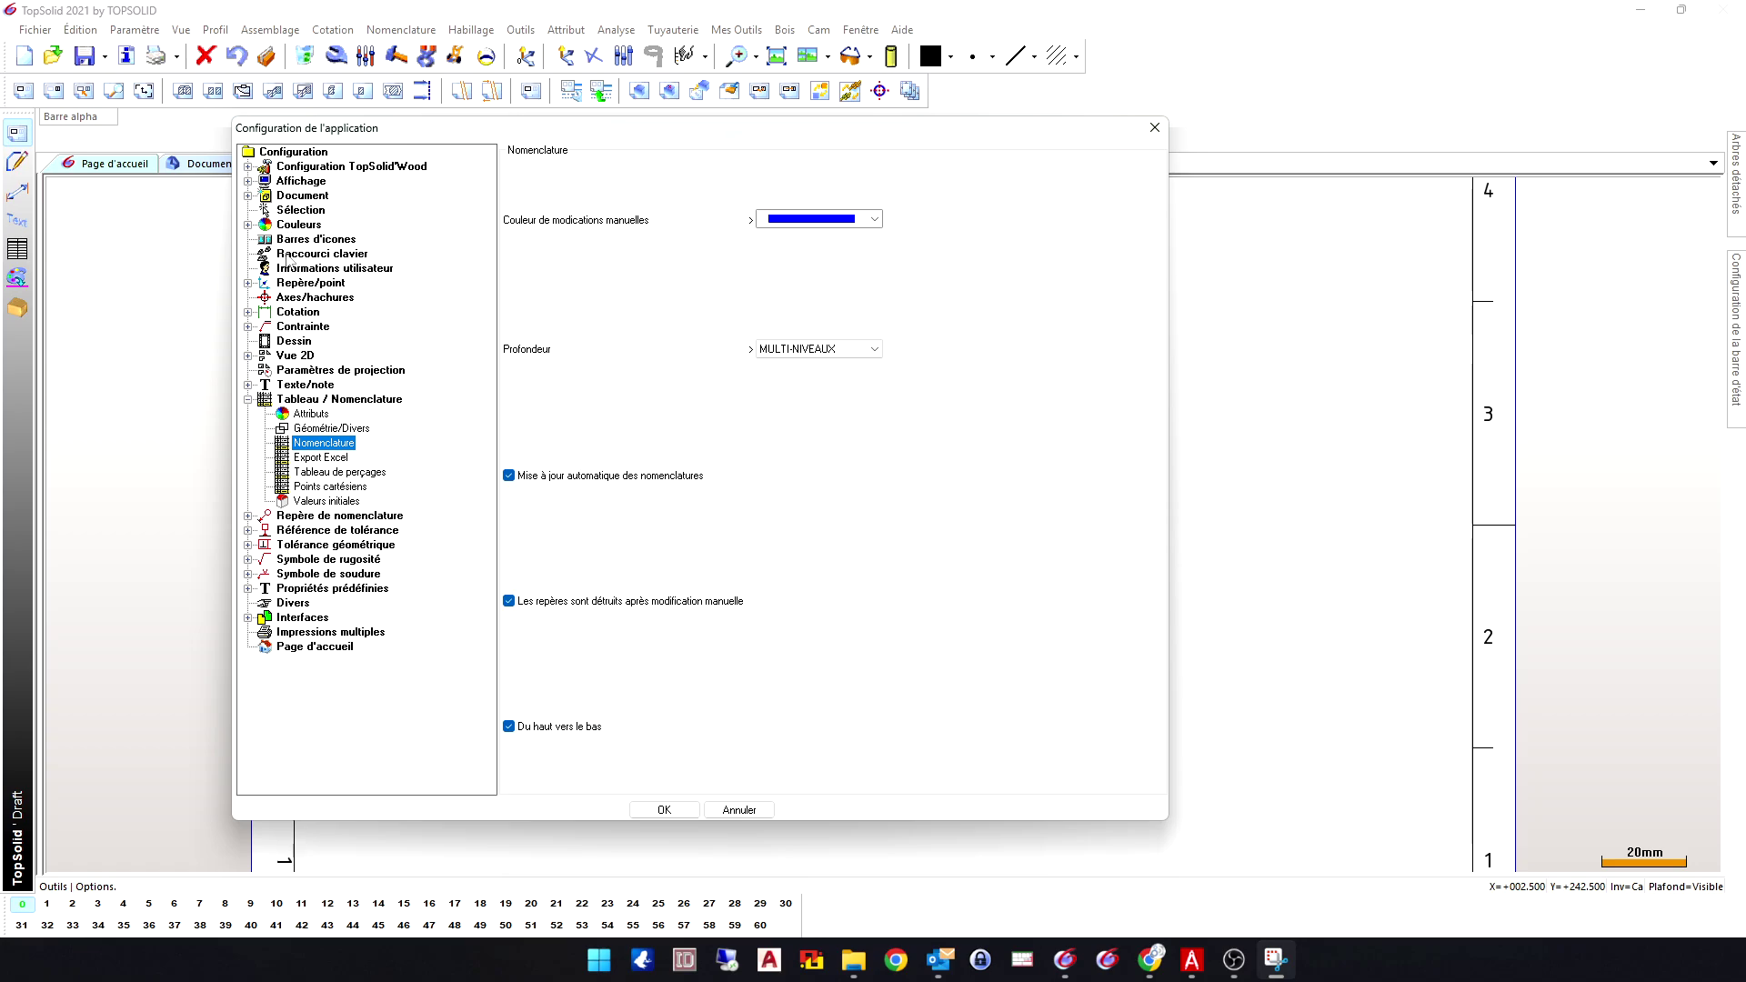
left_click(291, 255)
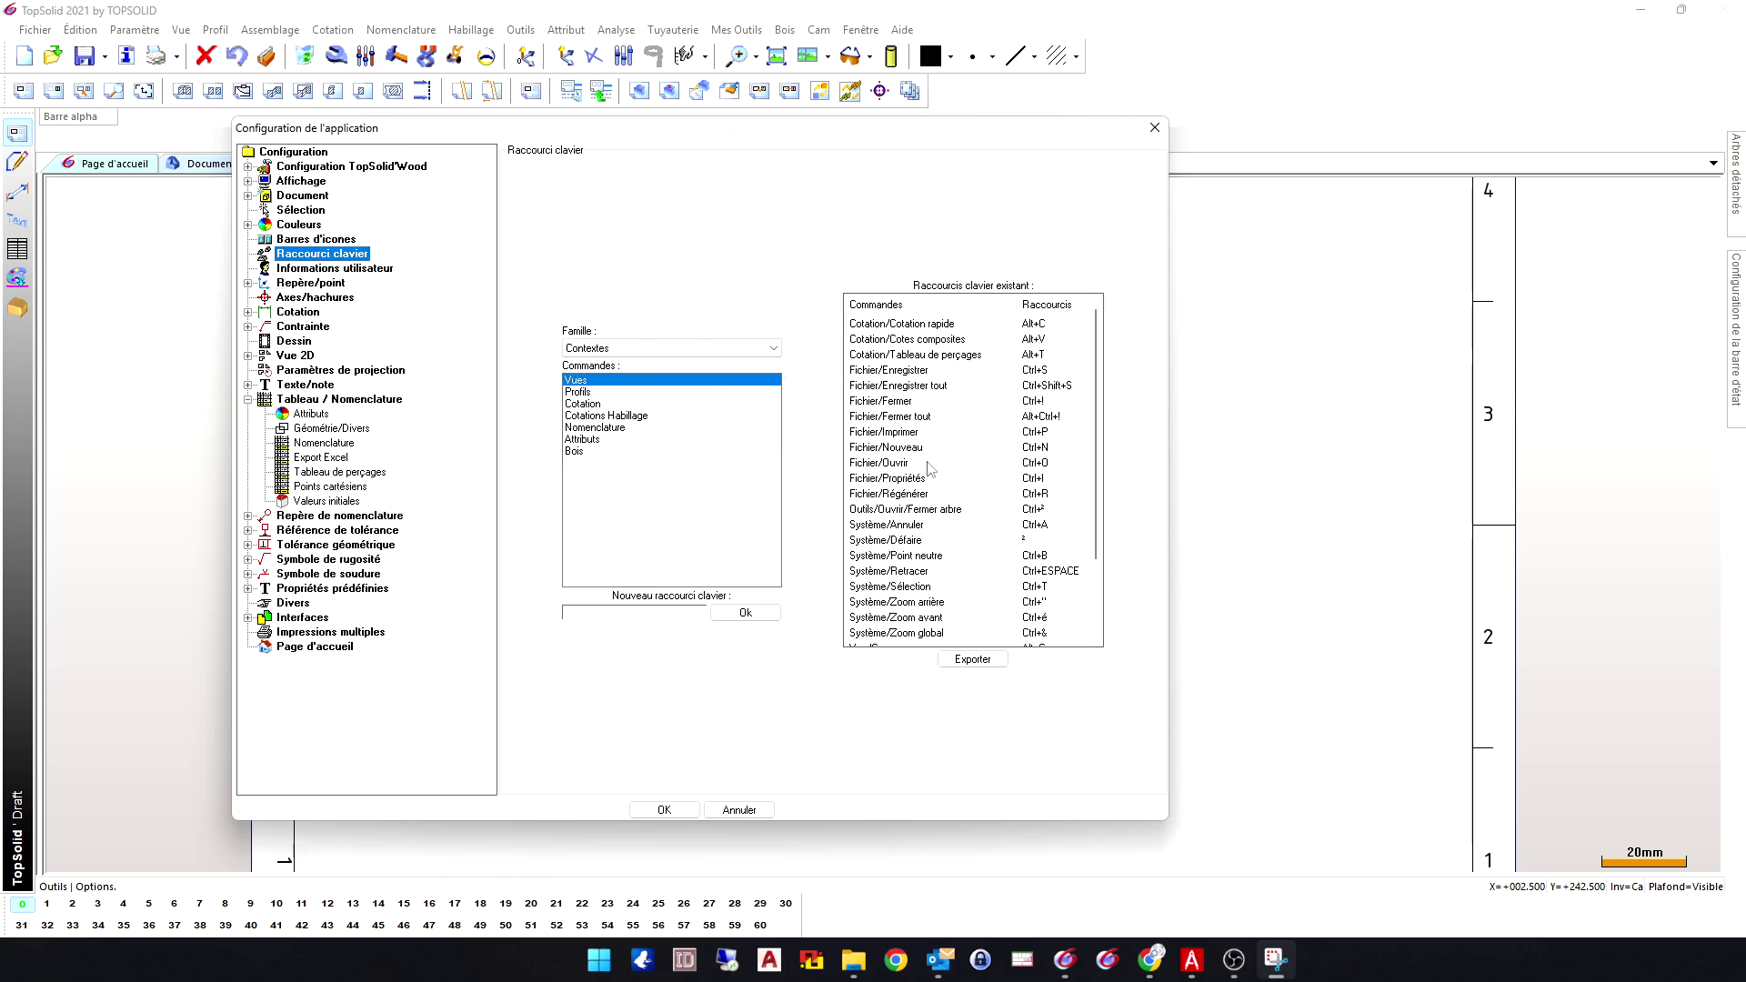
scroll(930, 468, "down", 2)
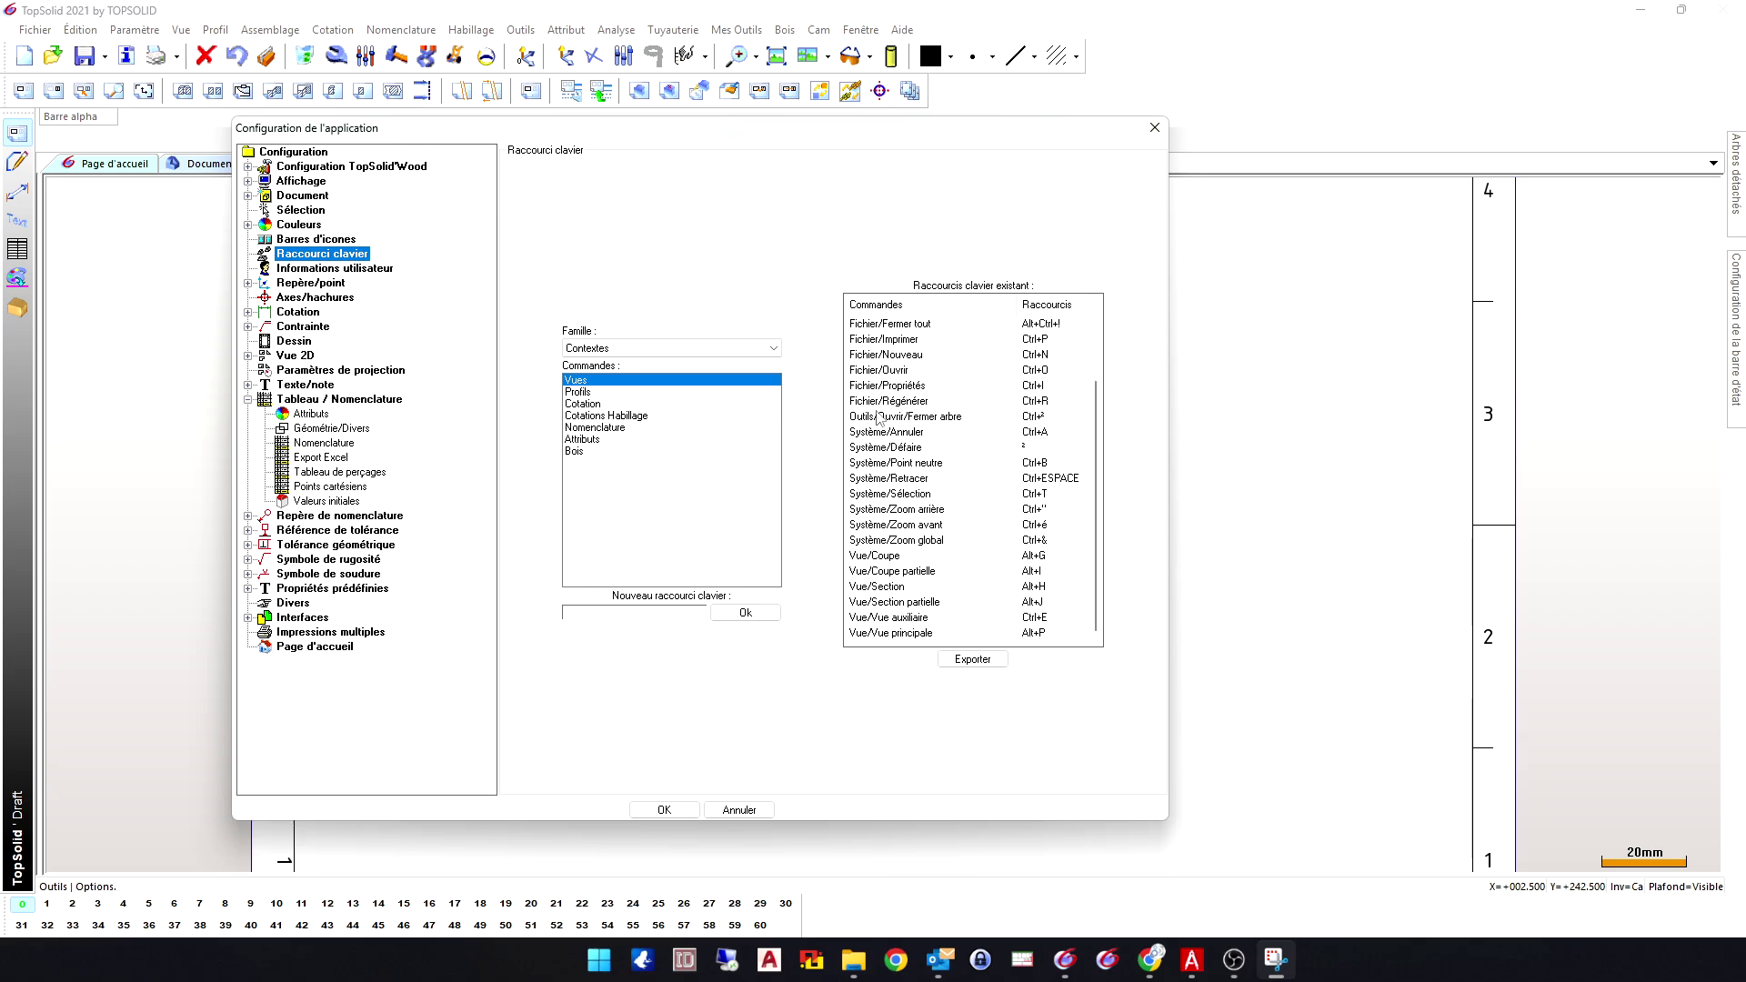
Examine the Draft shortcuts assigned to the Fichier, Cotation, Système and Vue commands, including Régénérer and Cotation rapide, and close the configuration without validating it.
scroll(868, 424, "up", 2)
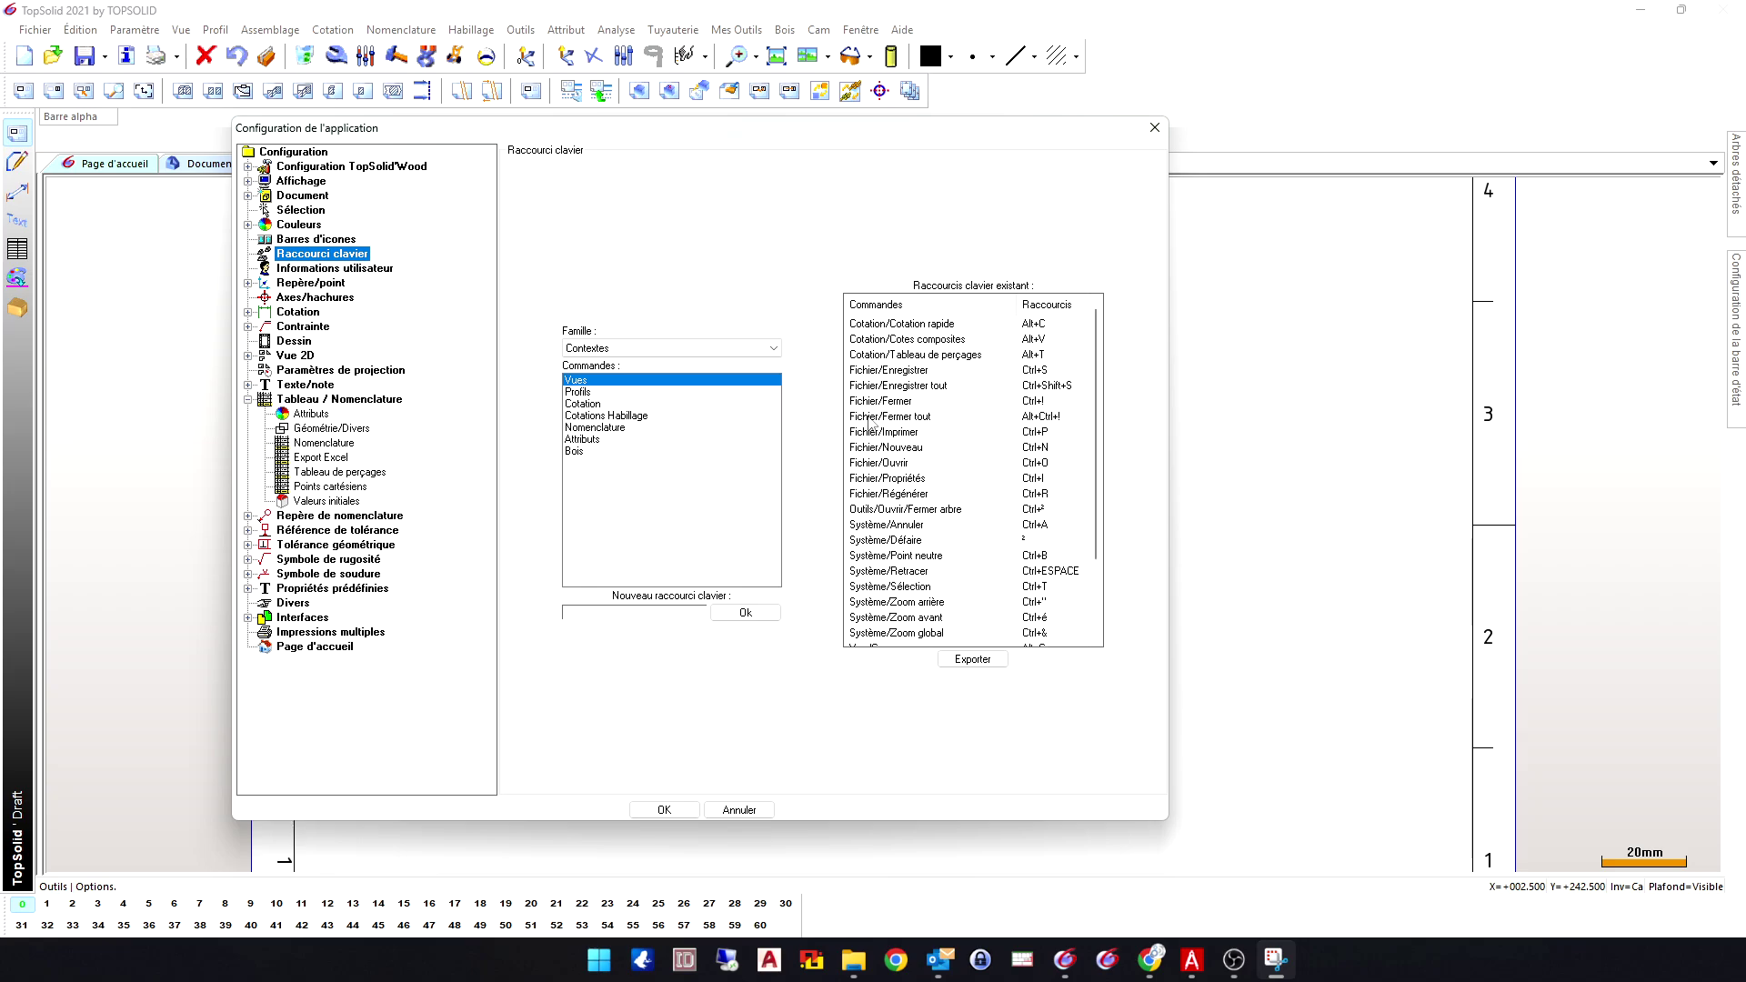
left_click(894, 373)
left_click(898, 492)
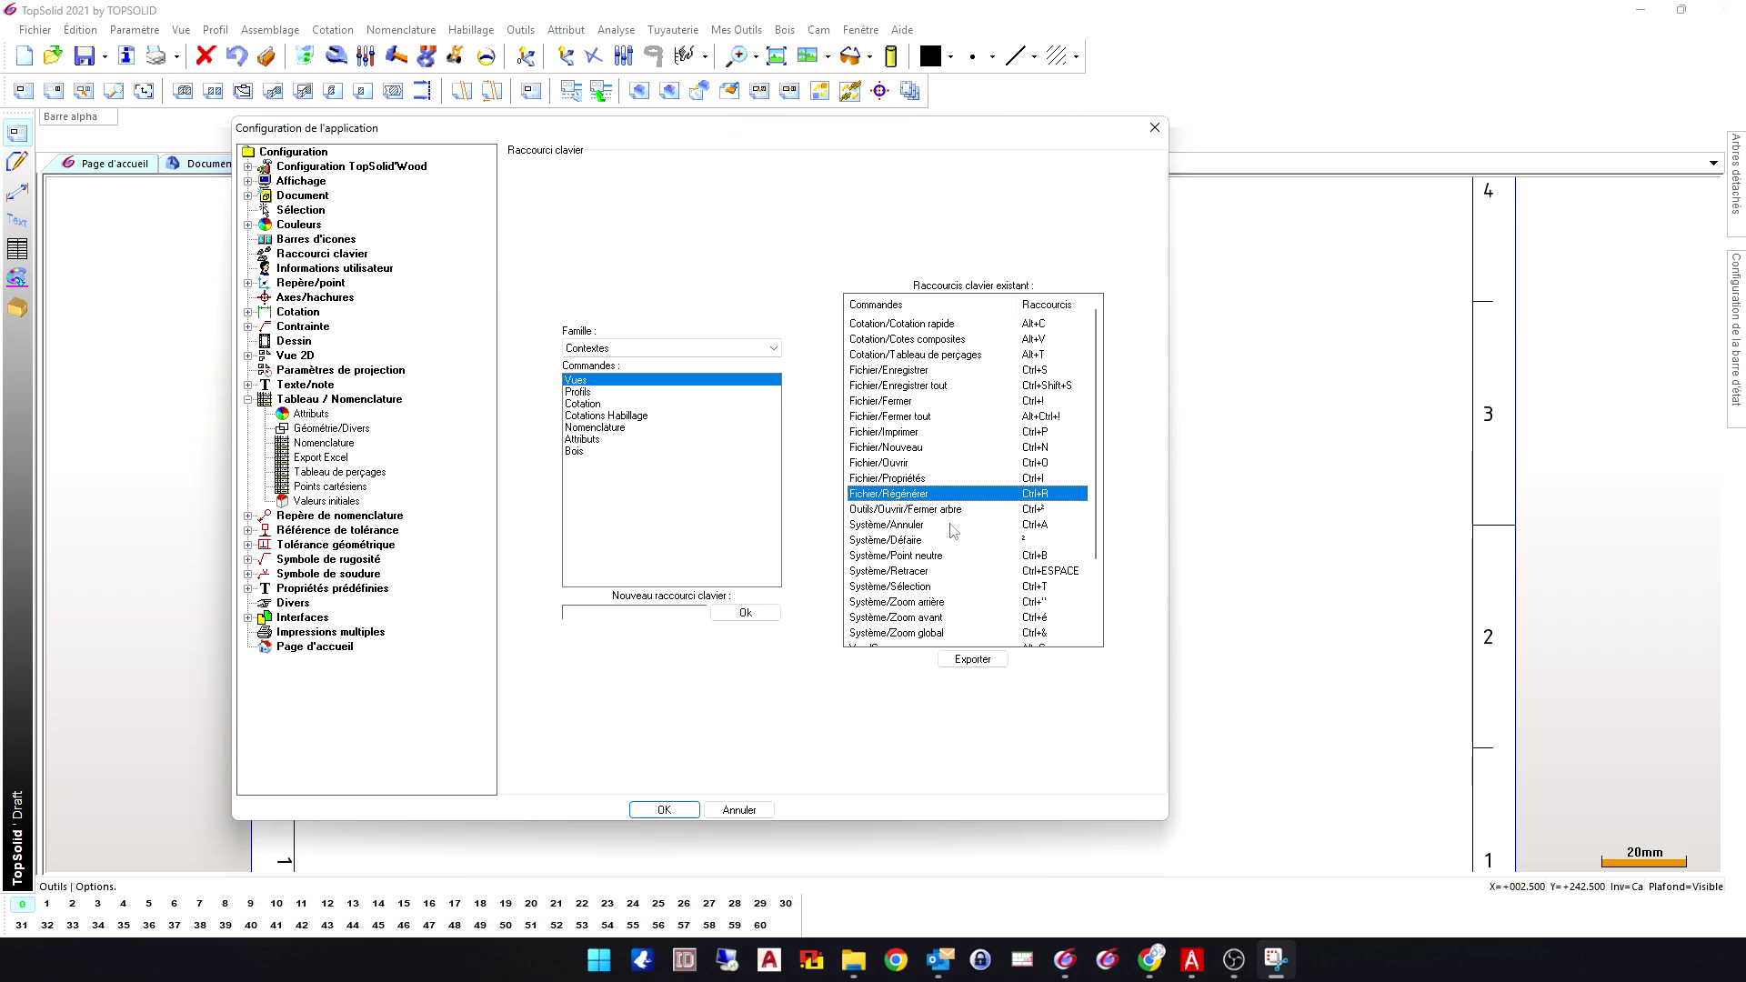
left_click(909, 324)
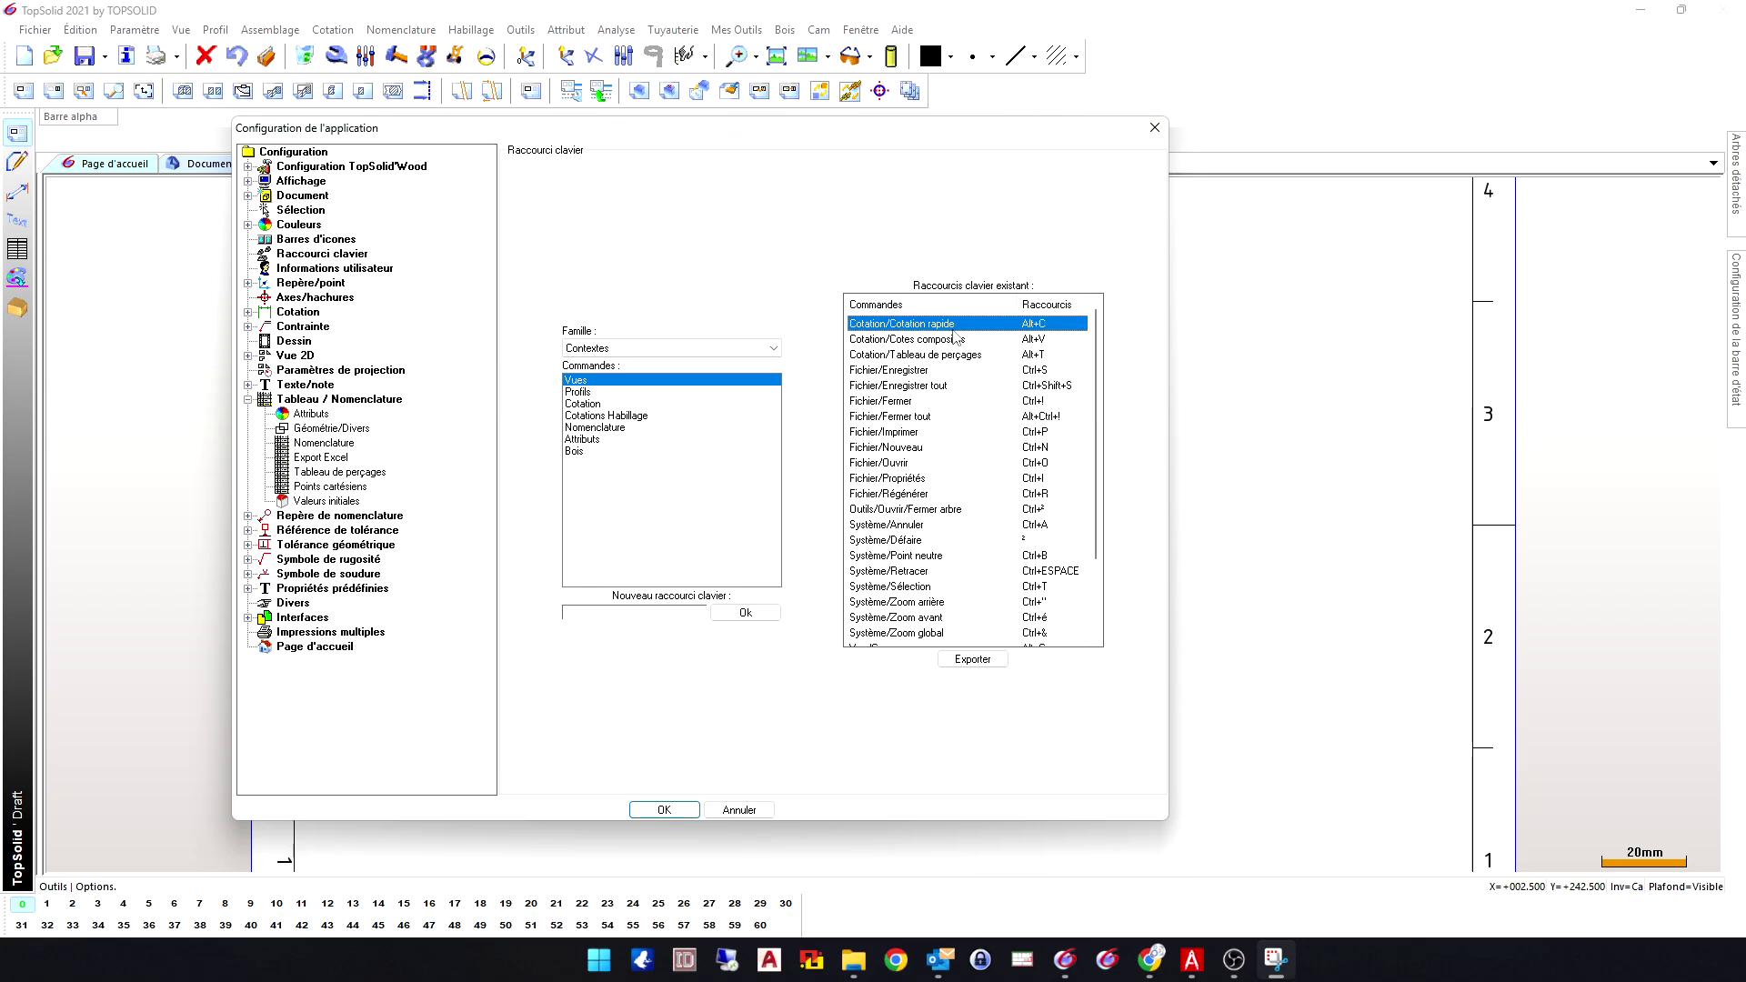
scroll(936, 579, "down", 2)
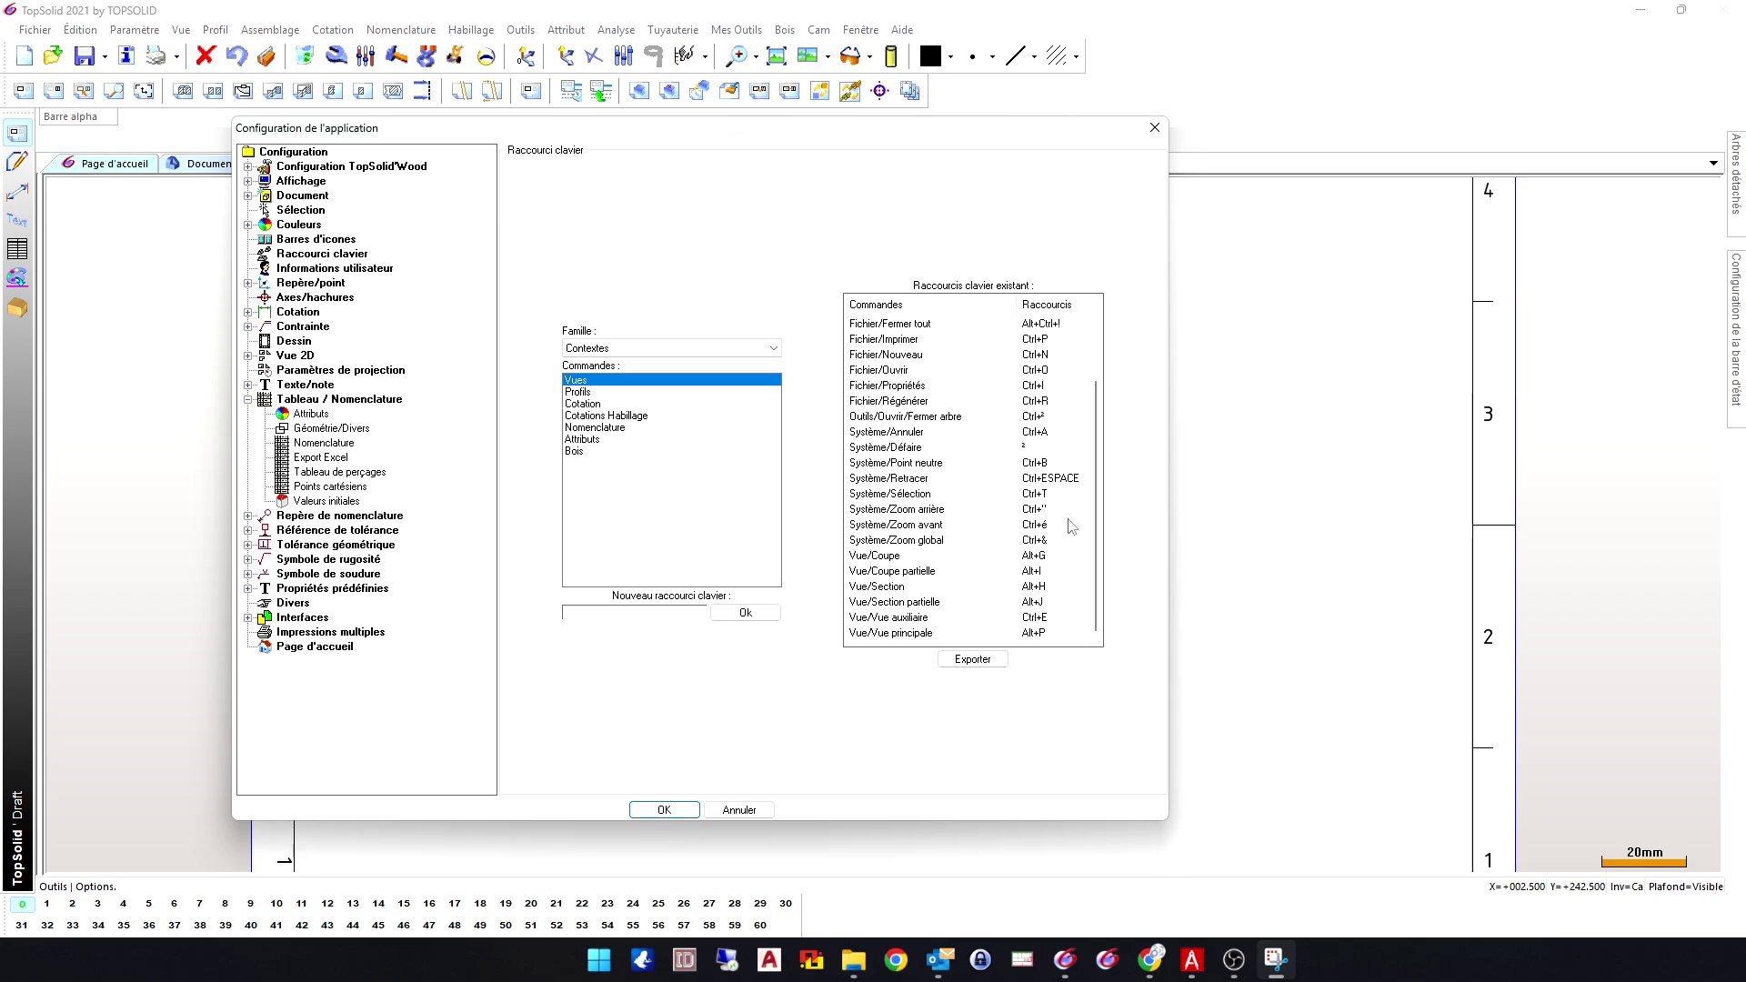
left_click(1155, 127)
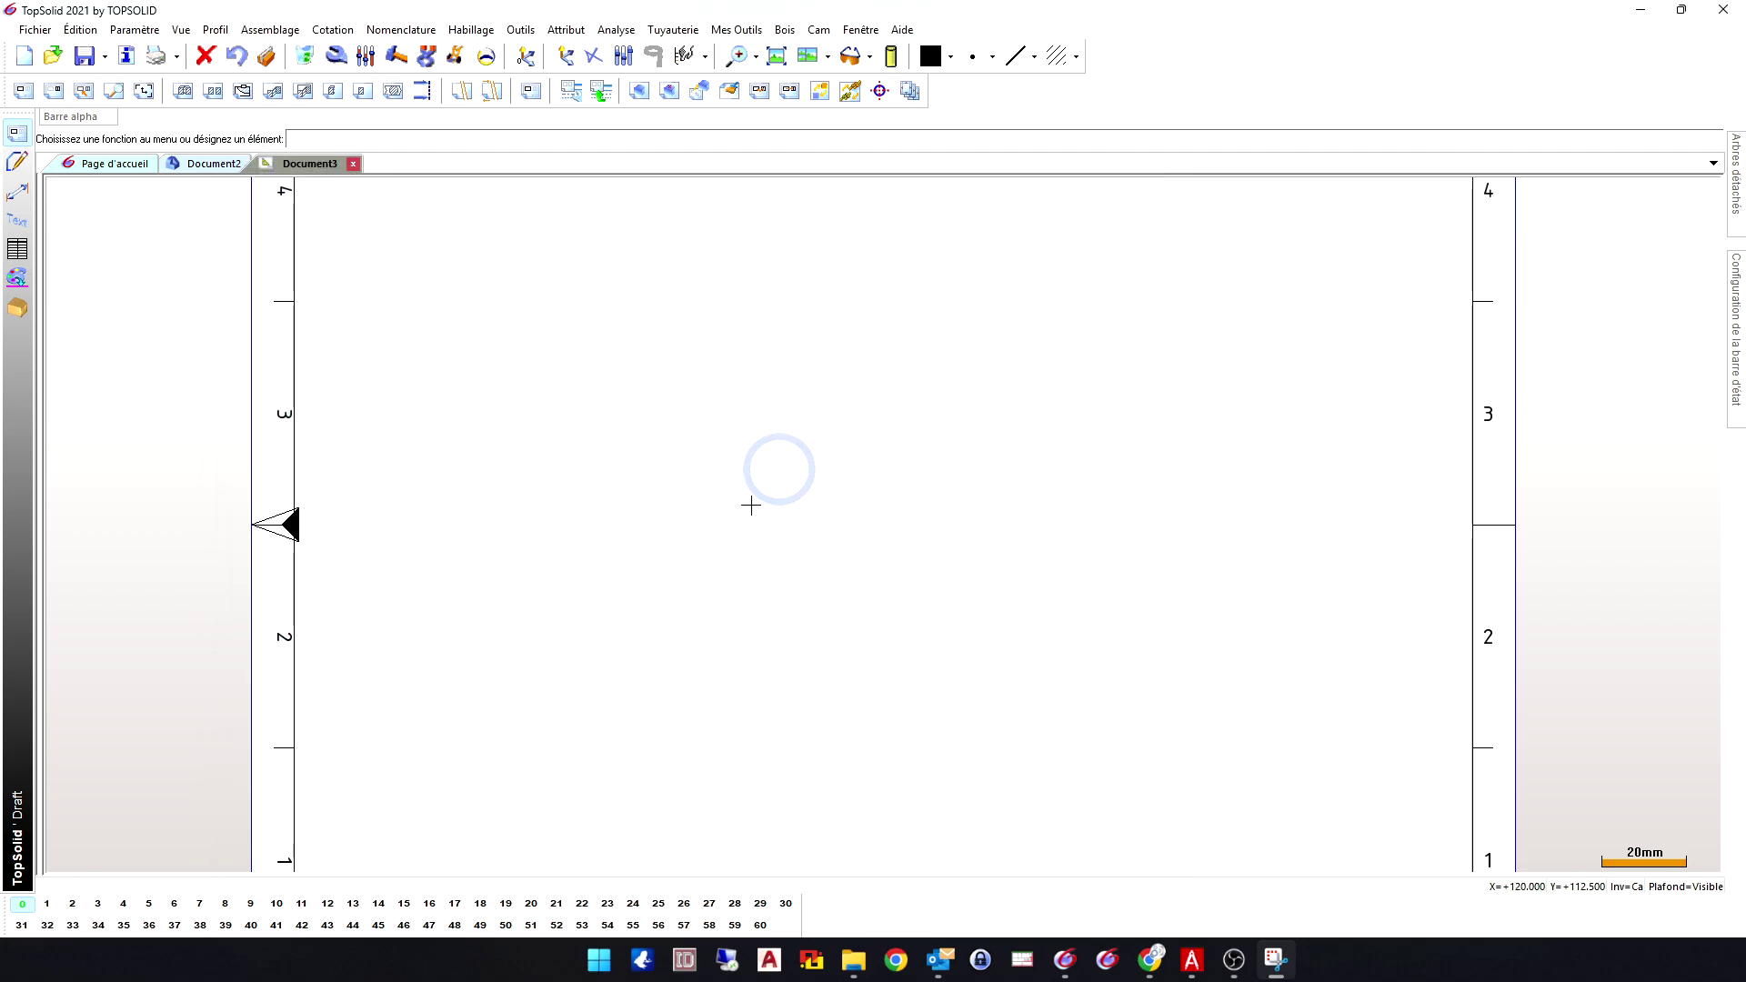
scroll(781, 573, "up", 2)
scroll(782, 573, "down", 3)
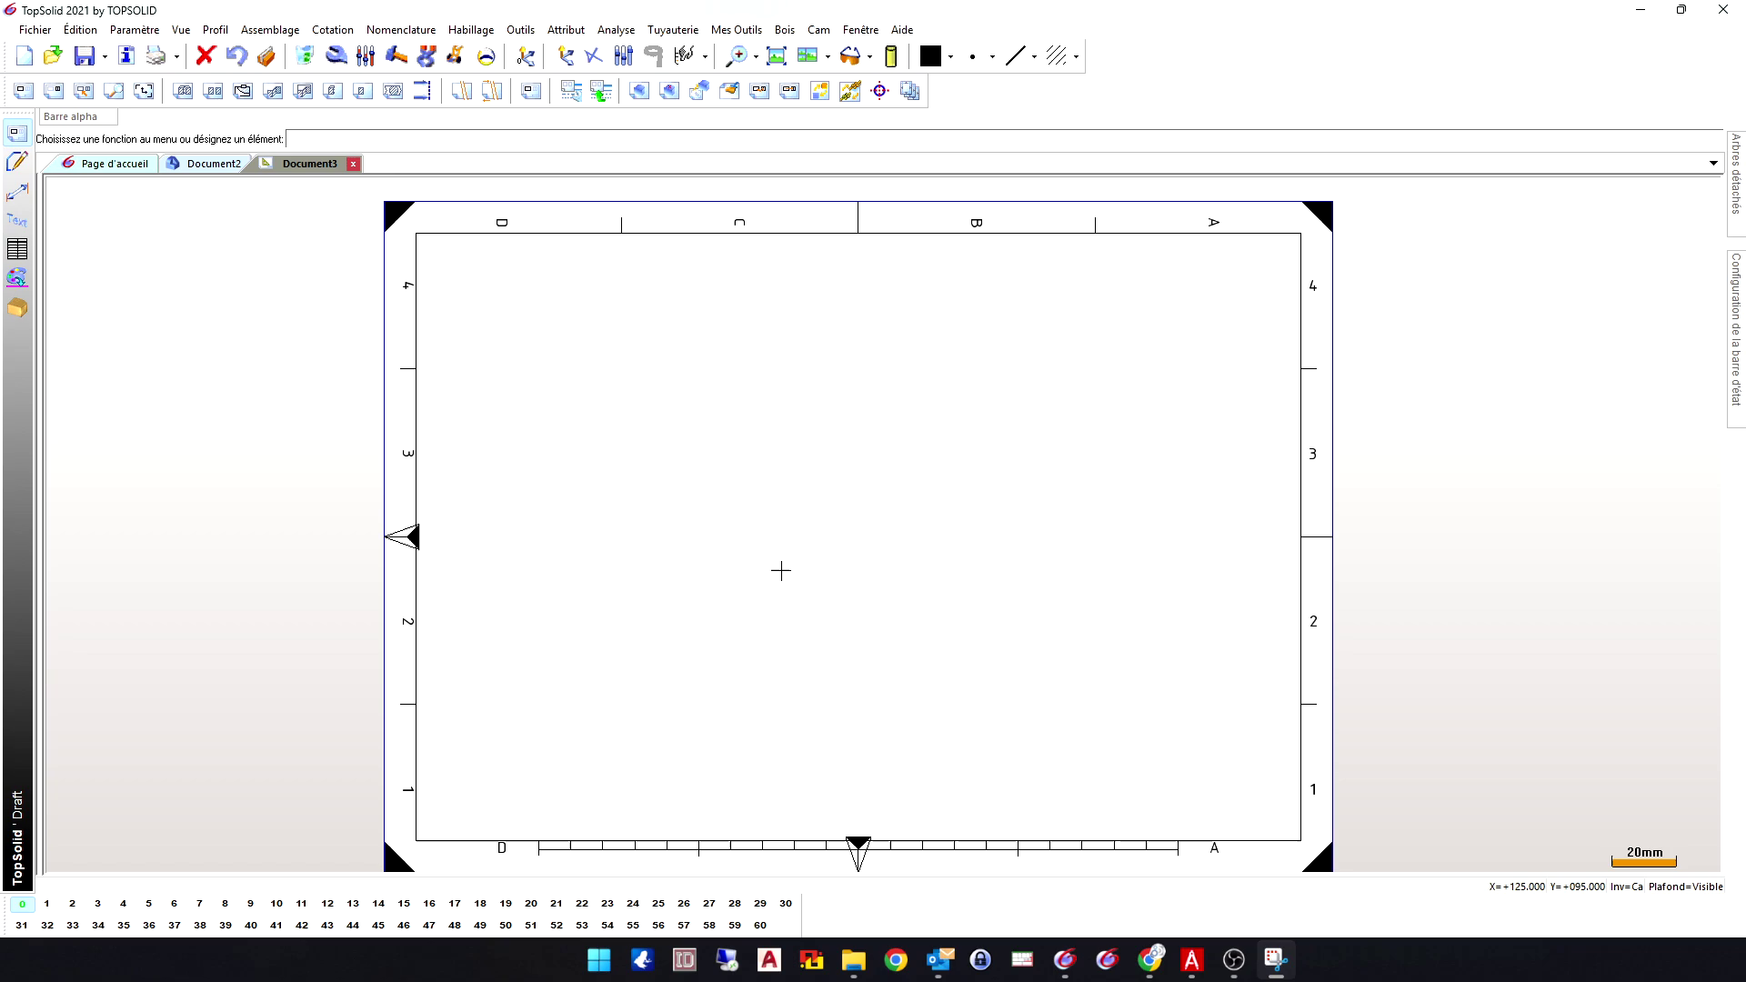